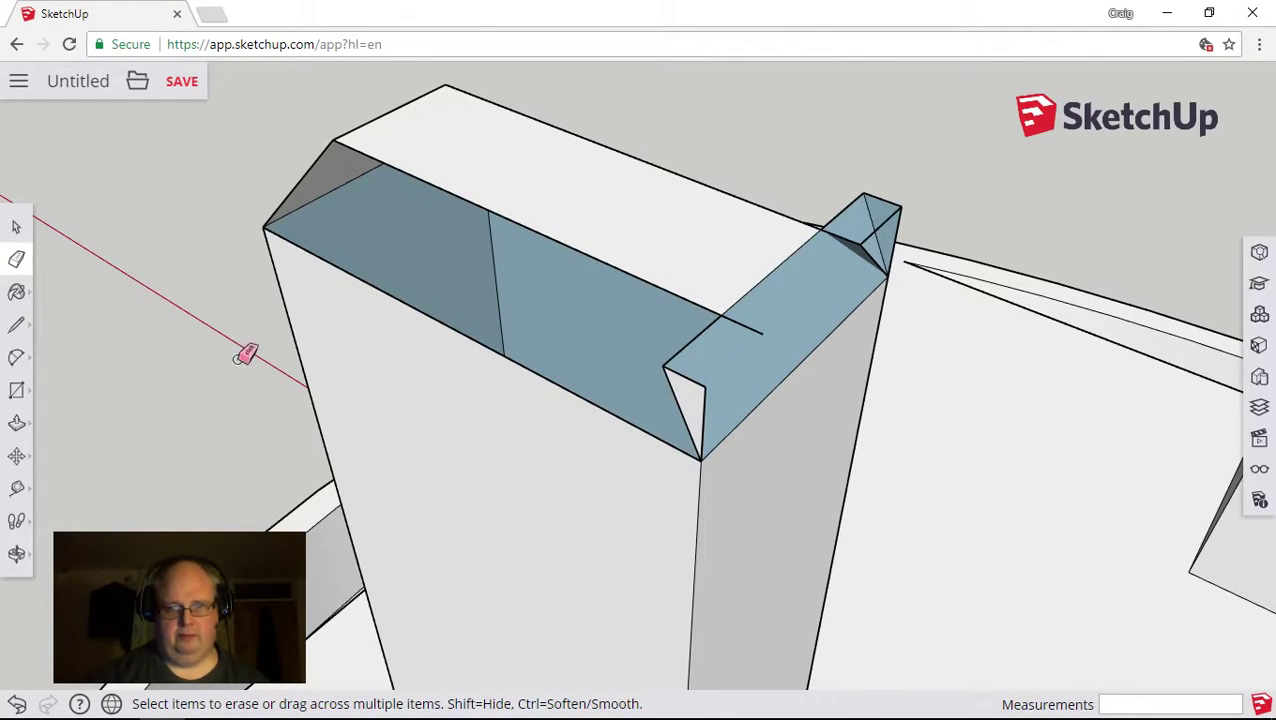
# Erase the stray edge at the pin tip corner
pyautogui.moveTo(901, 324); pyautogui.dragTo(811, 363)
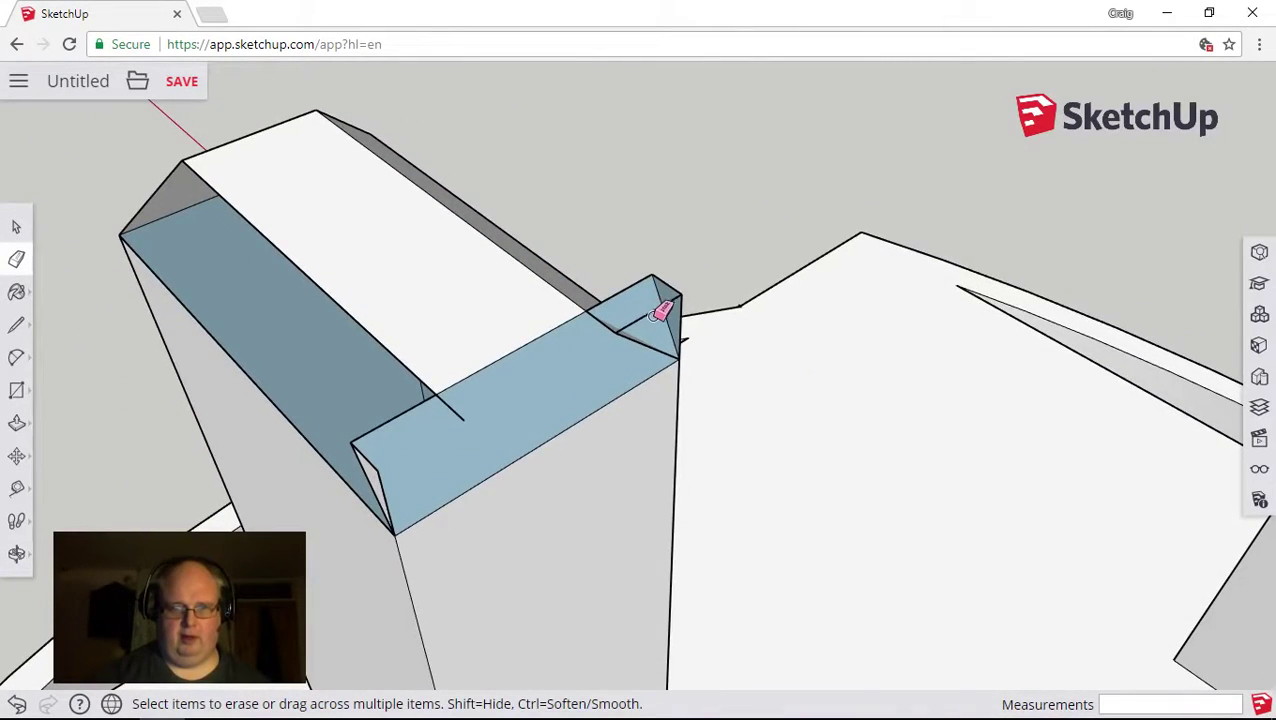
pyautogui.moveTo(658, 344)
pyautogui.mouseDown()
pyautogui.moveTo(678, 299)
pyautogui.moveTo(818, 300)
pyautogui.moveTo(820, 270)
pyautogui.moveTo(675, 330)
pyautogui.mouseUp()
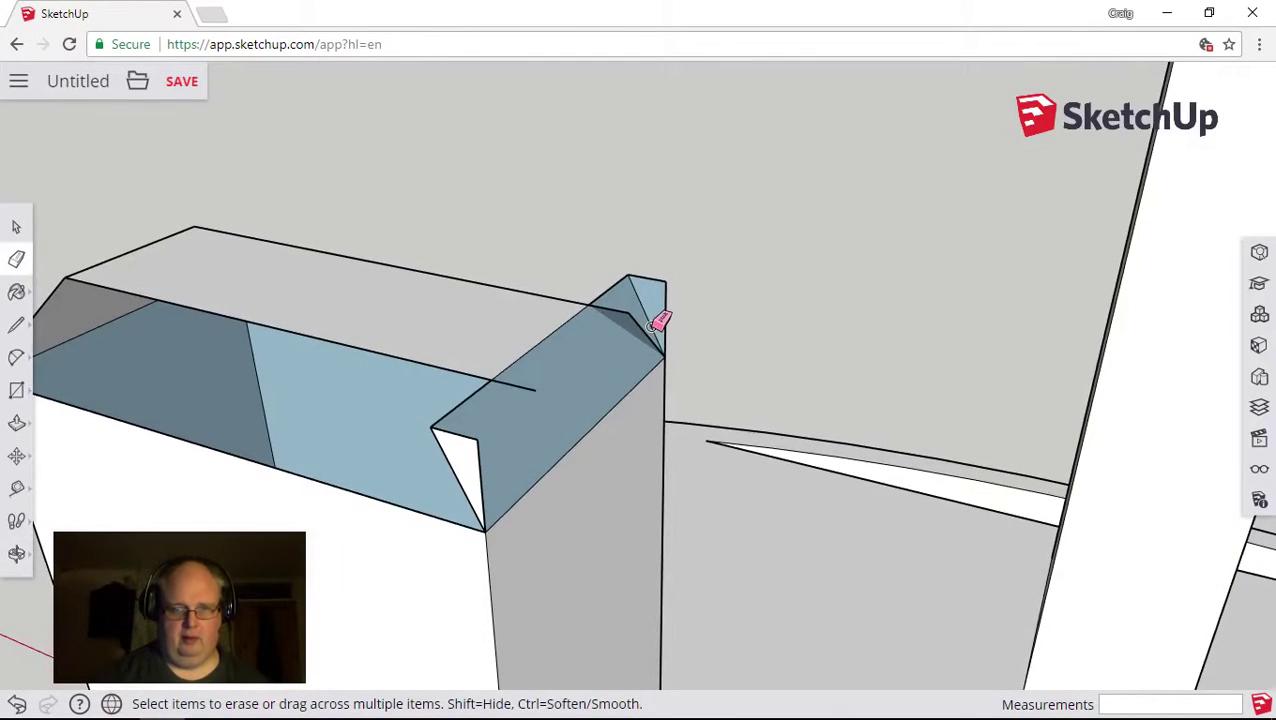
pyautogui.click(648, 325)
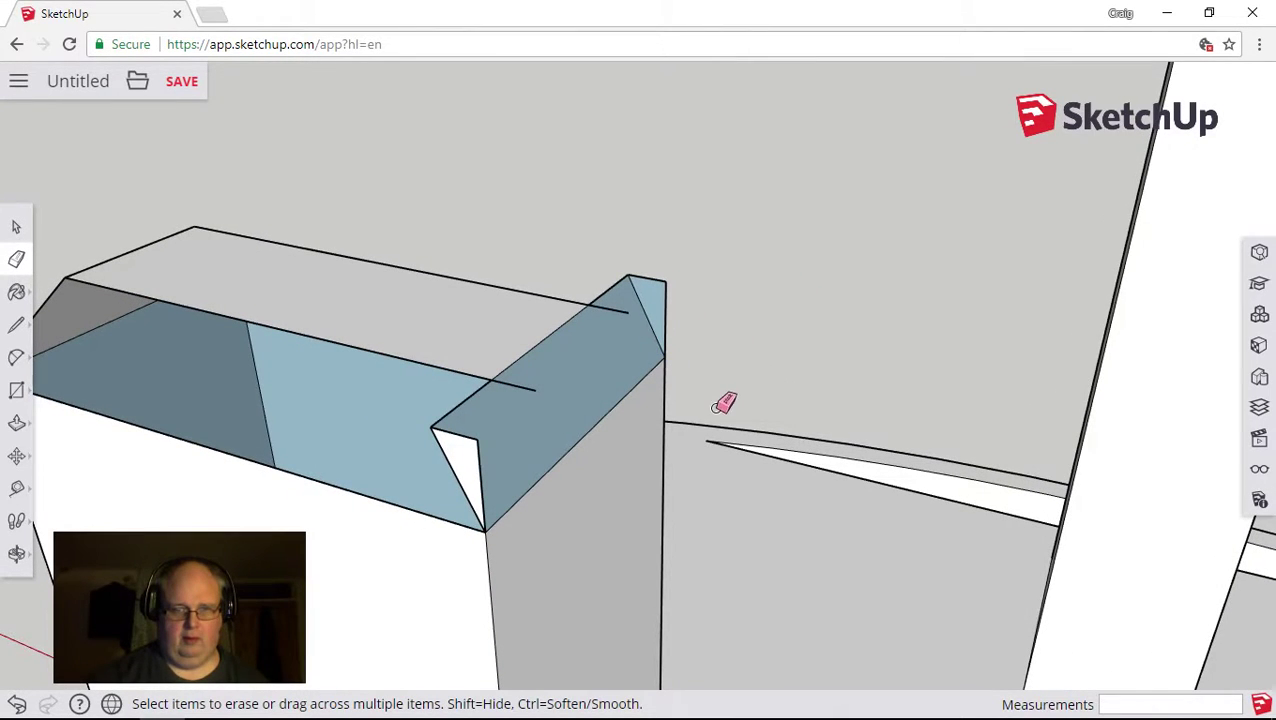
# Draw two closing edges across the sloped end face, splitting it down to the tip corner
pyautogui.click(16, 325)
pyautogui.click(588, 304)
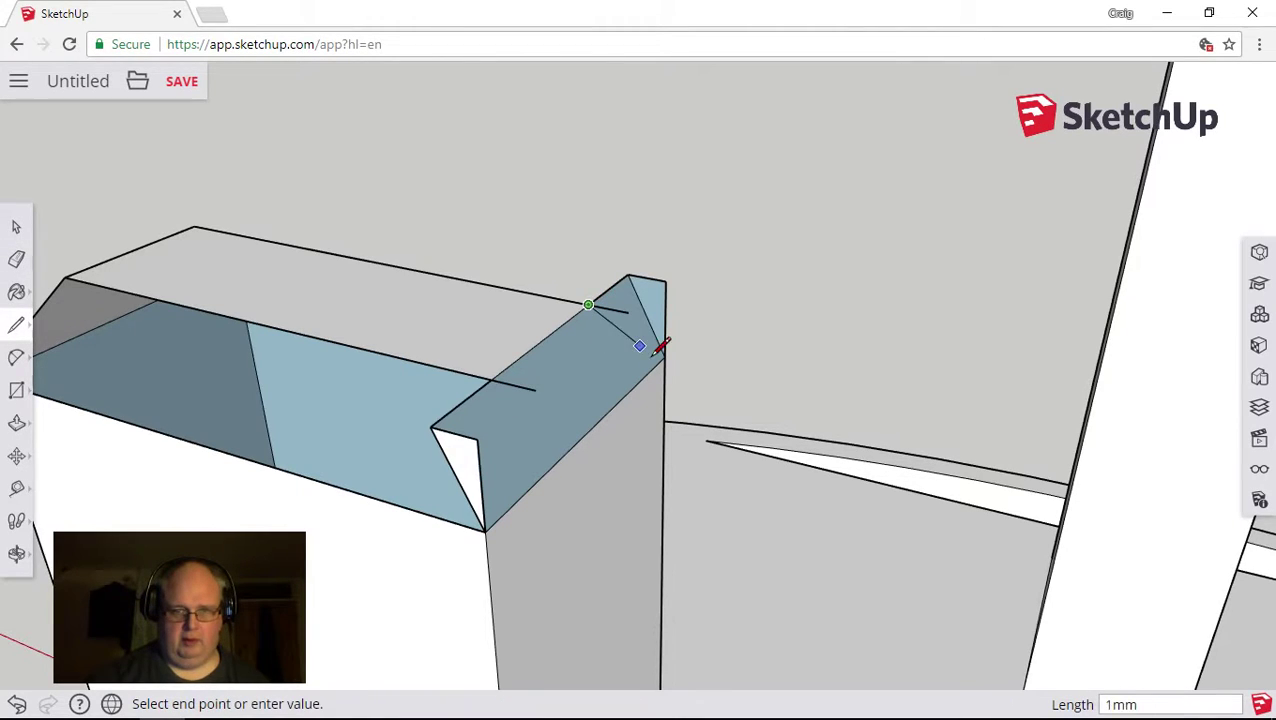
pyautogui.click(663, 355)
pyautogui.click(490, 380)
pyautogui.click(485, 529)
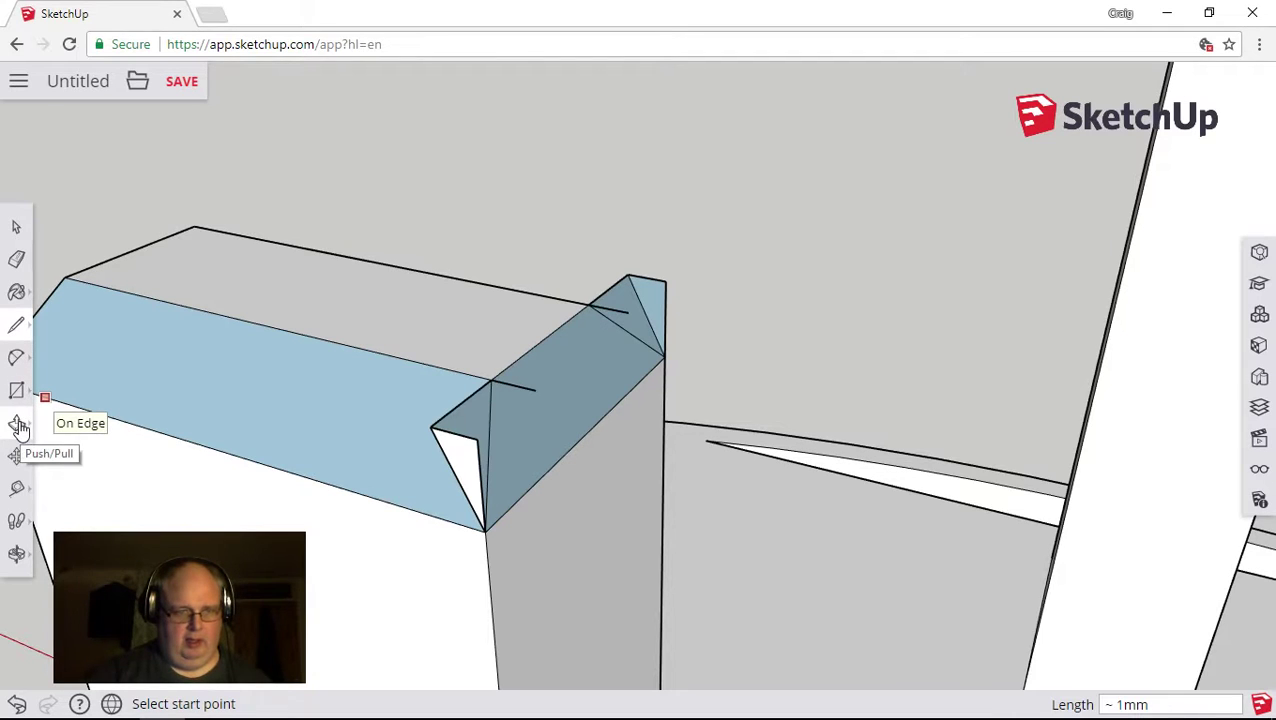
# Erase the ridge, inner diagonal and vertical edges of the leftover gable
pyautogui.click(17, 259)
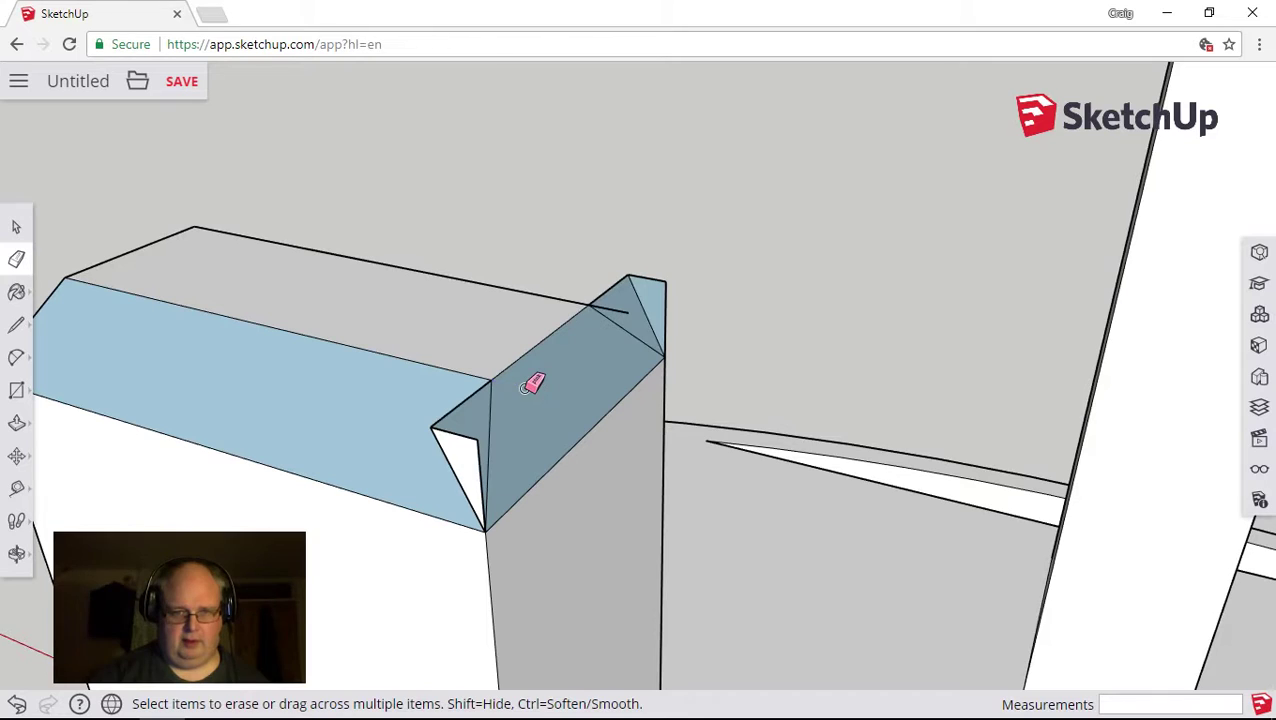
pyautogui.click(620, 284)
pyautogui.click(637, 290)
pyautogui.click(665, 300)
# Merge the two sloped faces into one and erase the thin sliver edges at the corner
pyautogui.moveTo(649, 342)
pyautogui.mouseDown()
pyautogui.moveTo(583, 380)
pyautogui.moveTo(390, 368)
pyautogui.mouseUp()
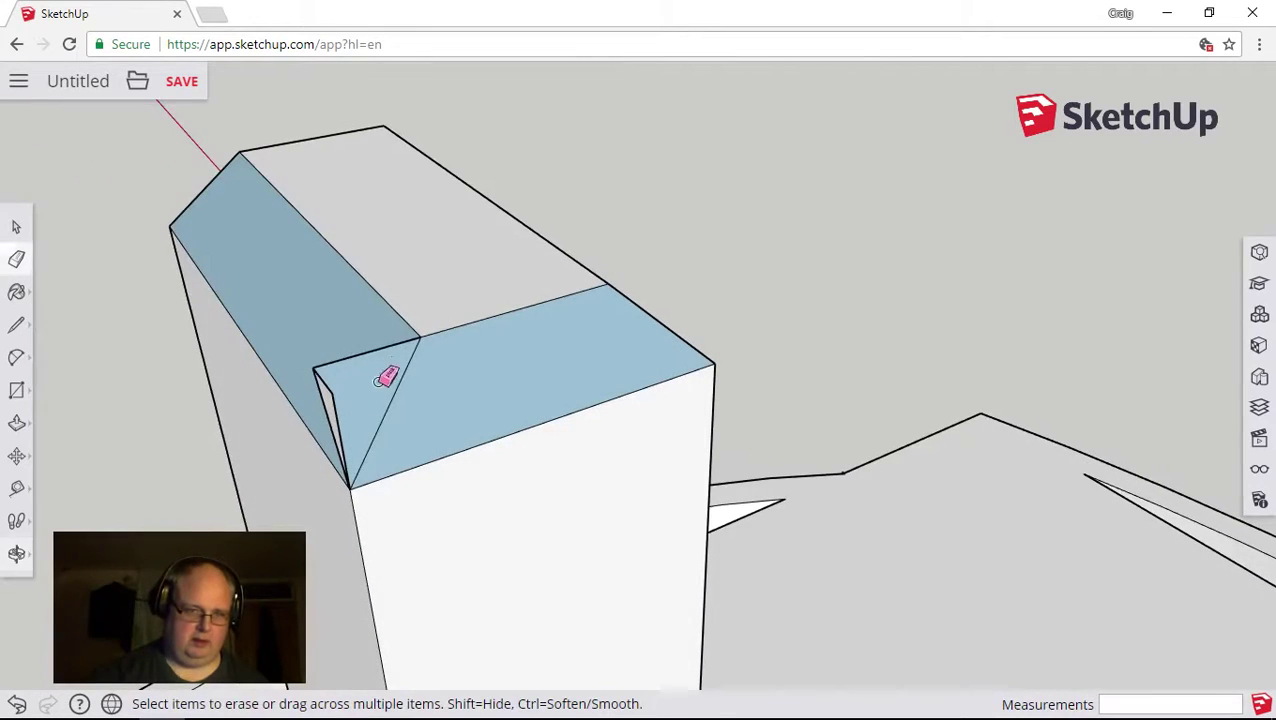
pyautogui.click(381, 348)
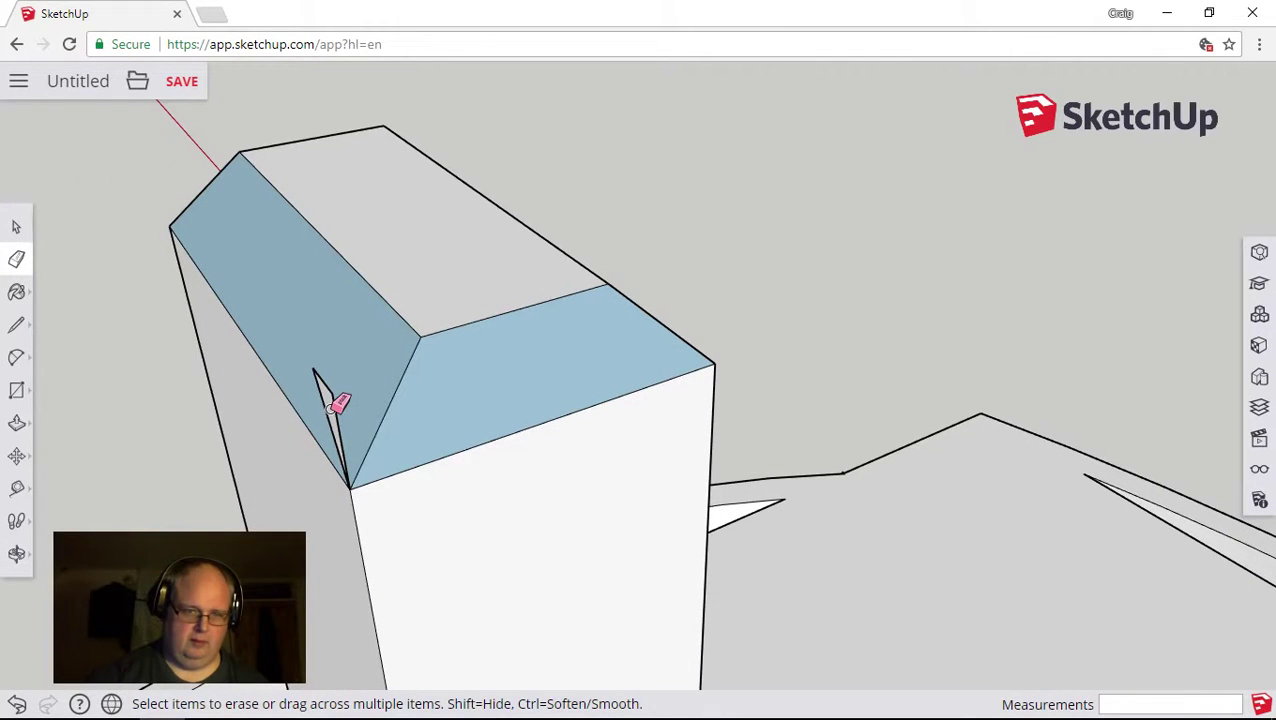
pyautogui.click(336, 406)
pyautogui.click(324, 392)
pyautogui.moveTo(336, 404)
pyautogui.mouseDown()
pyautogui.moveTo(461, 447)
pyautogui.moveTo(581, 413)
pyautogui.moveTo(446, 390)
pyautogui.mouseUp()
pyautogui.scroll(-10, 732, 502)
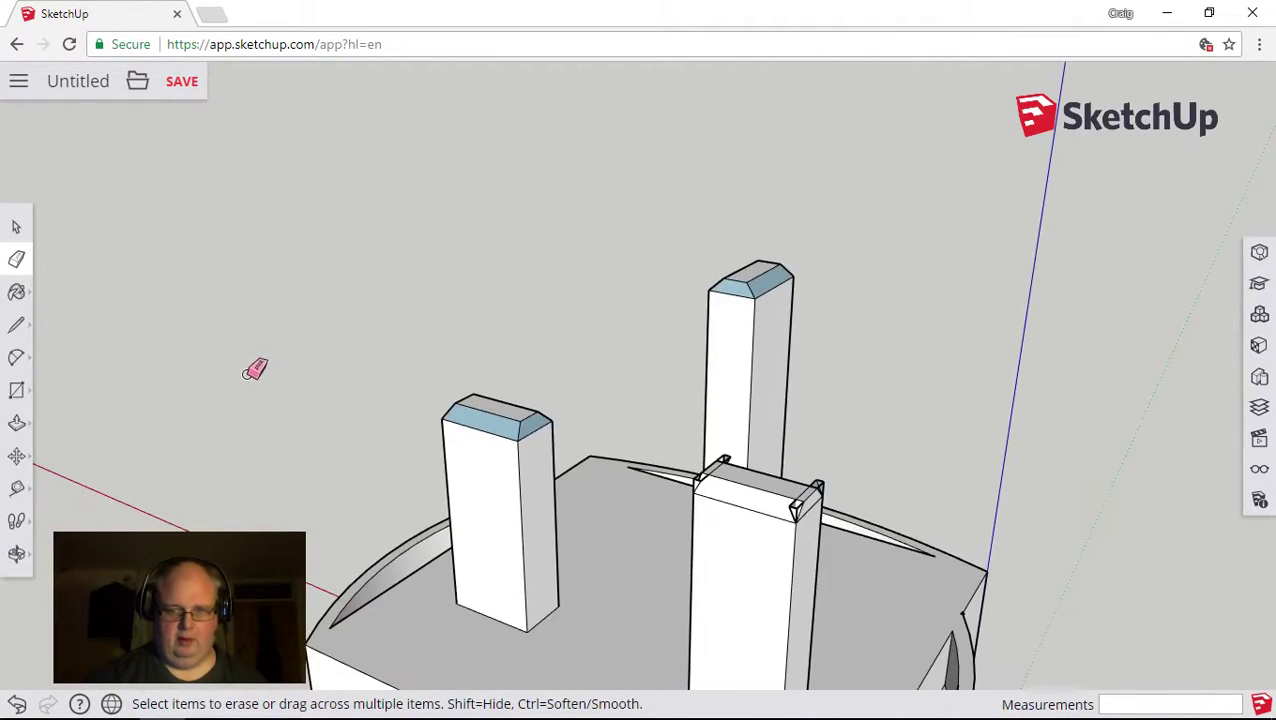
pyautogui.scroll(-5, 250, 374)
pyautogui.scroll(6, 584, 521)
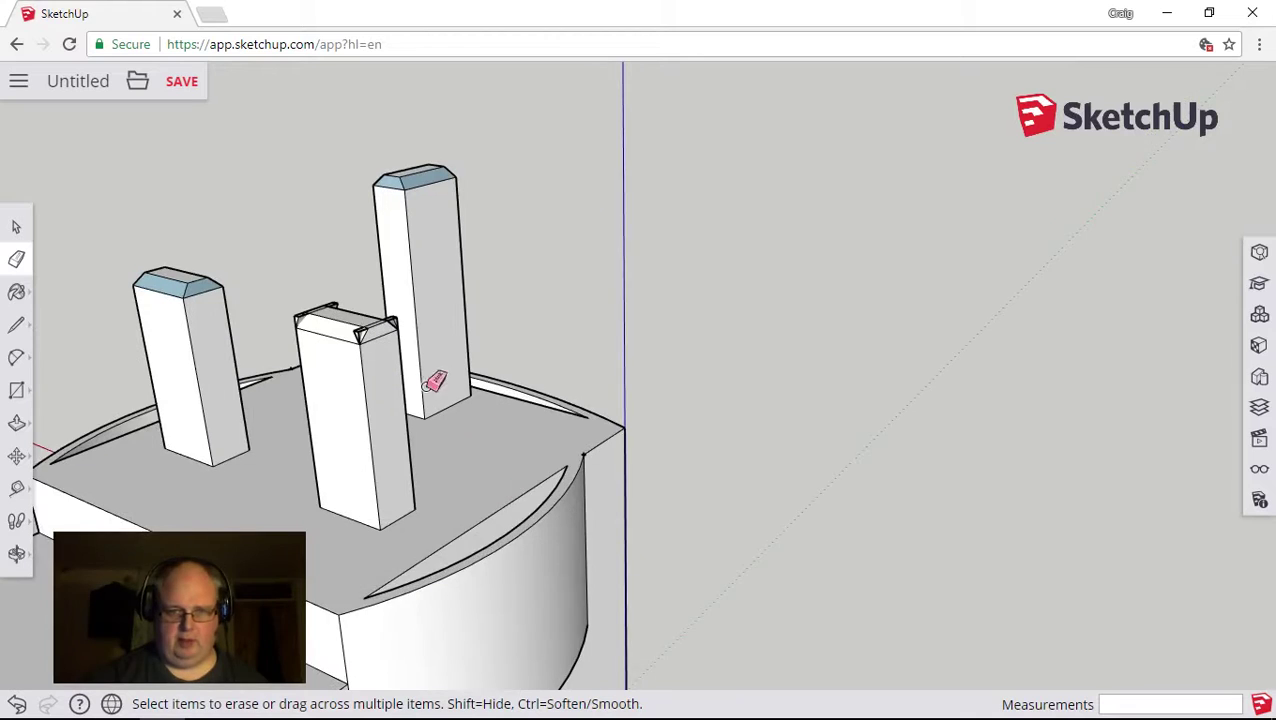
pyautogui.scroll(-2, 1050, 436)
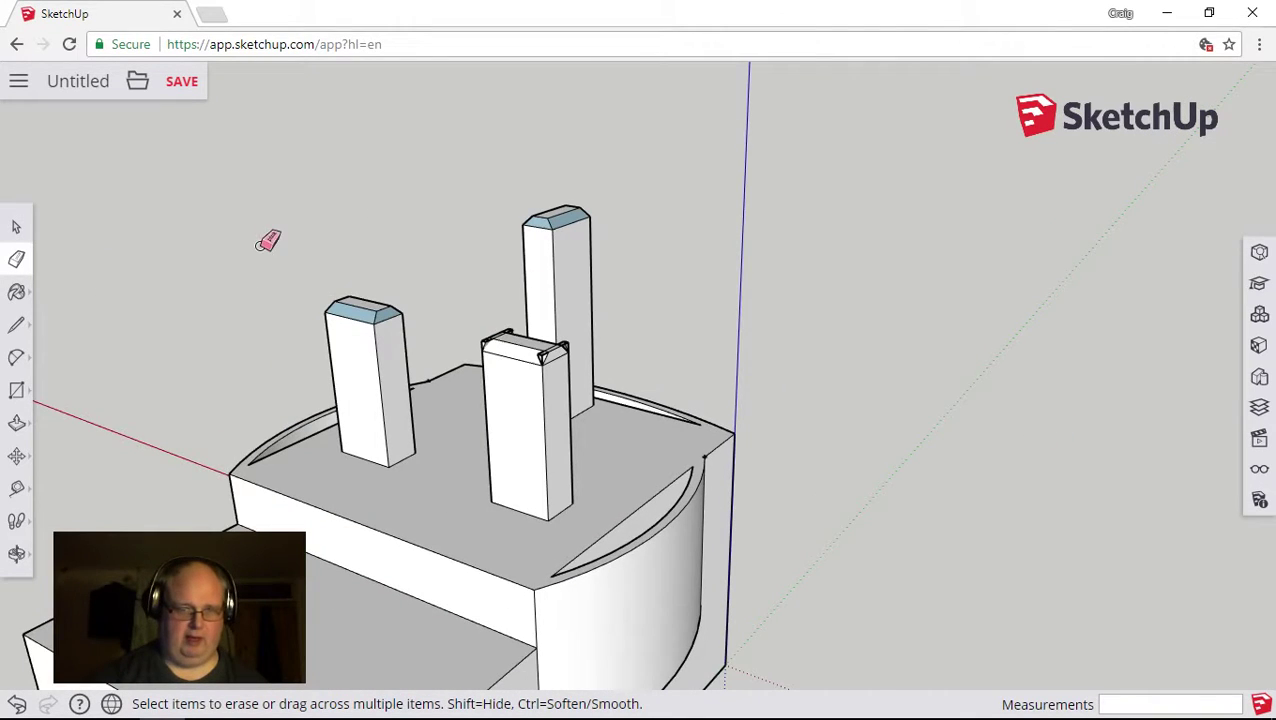
pyautogui.scroll(3, 270, 250)
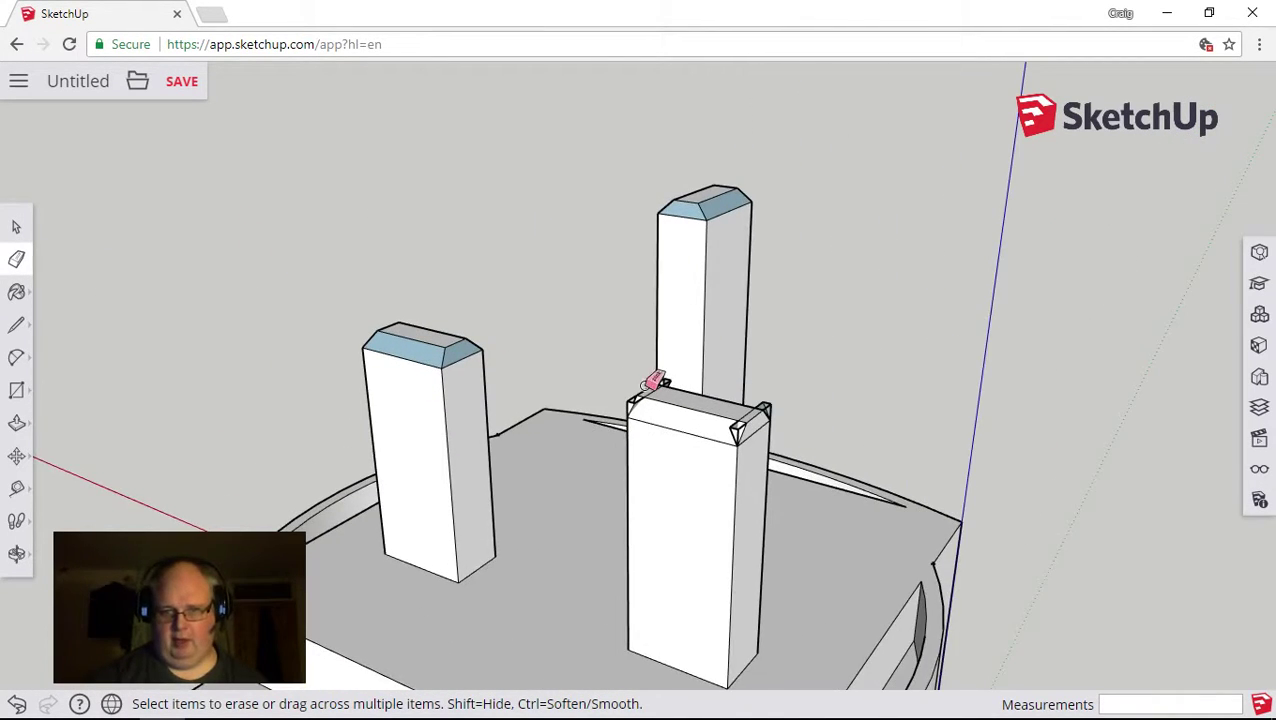
pyautogui.scroll(2, 664, 390)
pyautogui.scroll(2, 845, 440)
pyautogui.scroll(2, 645, 400)
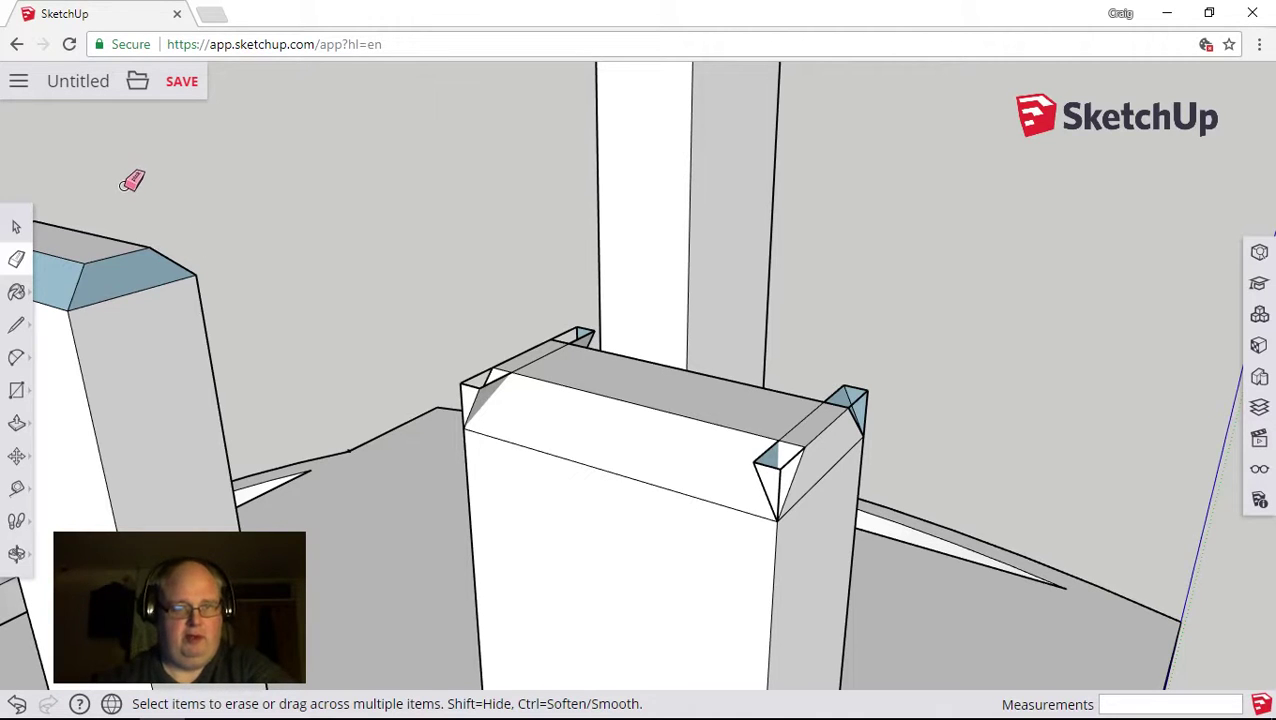
pyautogui.scroll(5, 132, 182)
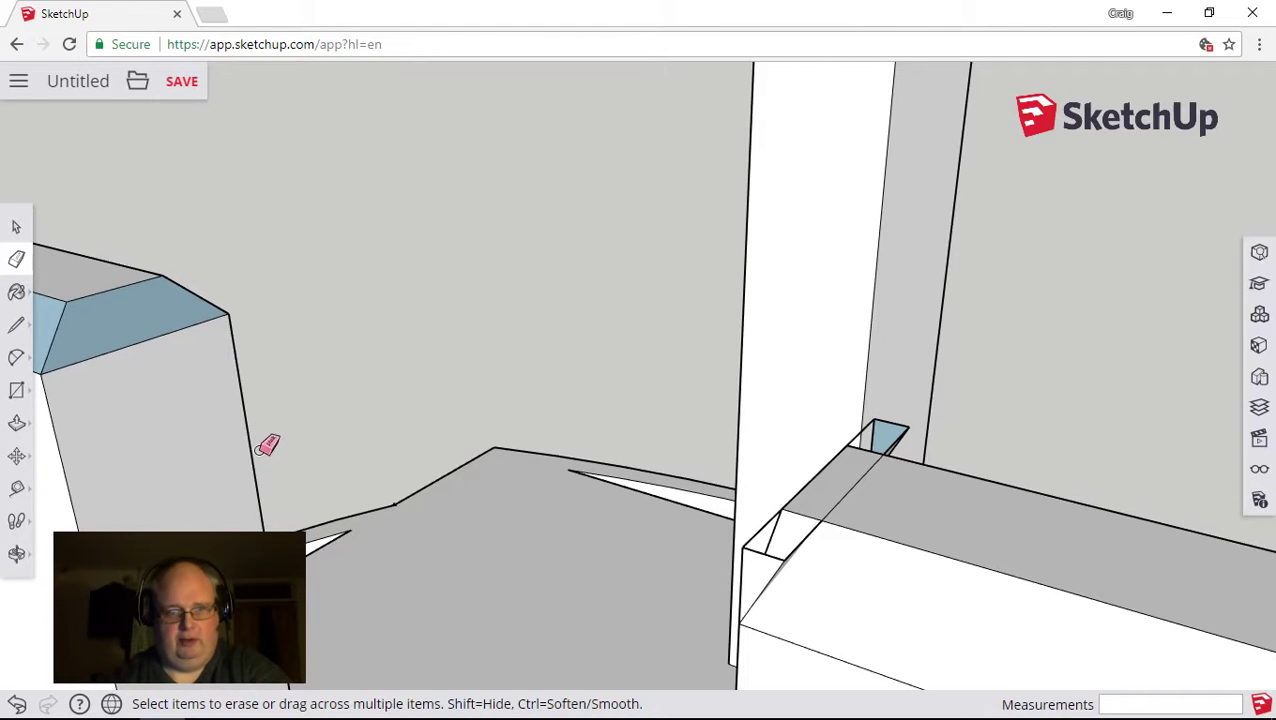
pyautogui.scroll(-5, 110, 315)
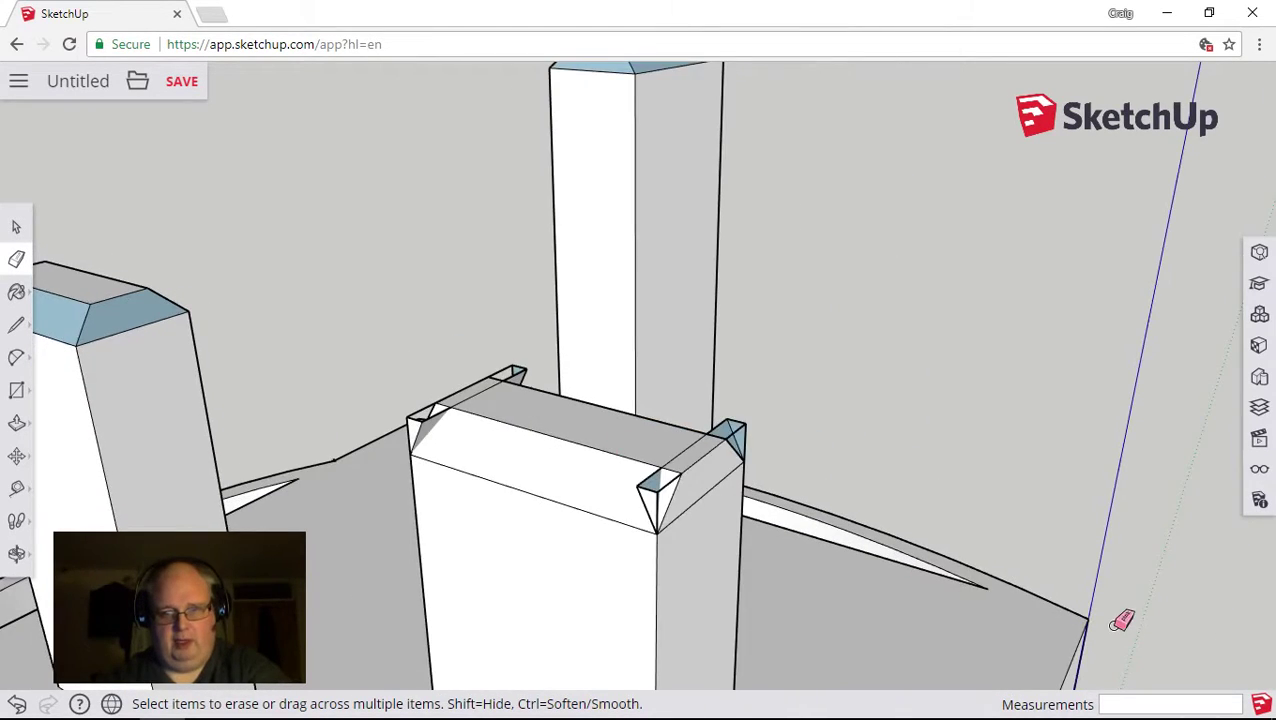
pyautogui.scroll(4, 1120, 620)
pyautogui.scroll(-2, 1120, 620)
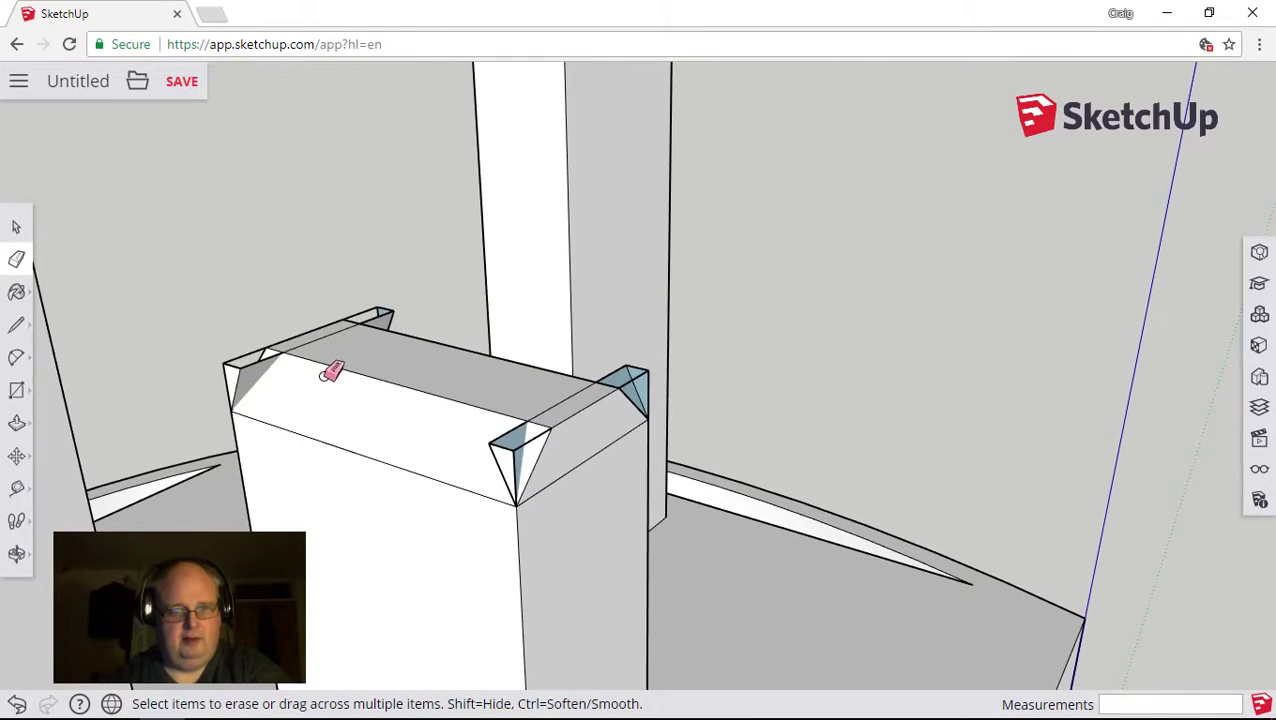
pyautogui.scroll(2, 276, 353)
pyautogui.scroll(1, 1006, 537)
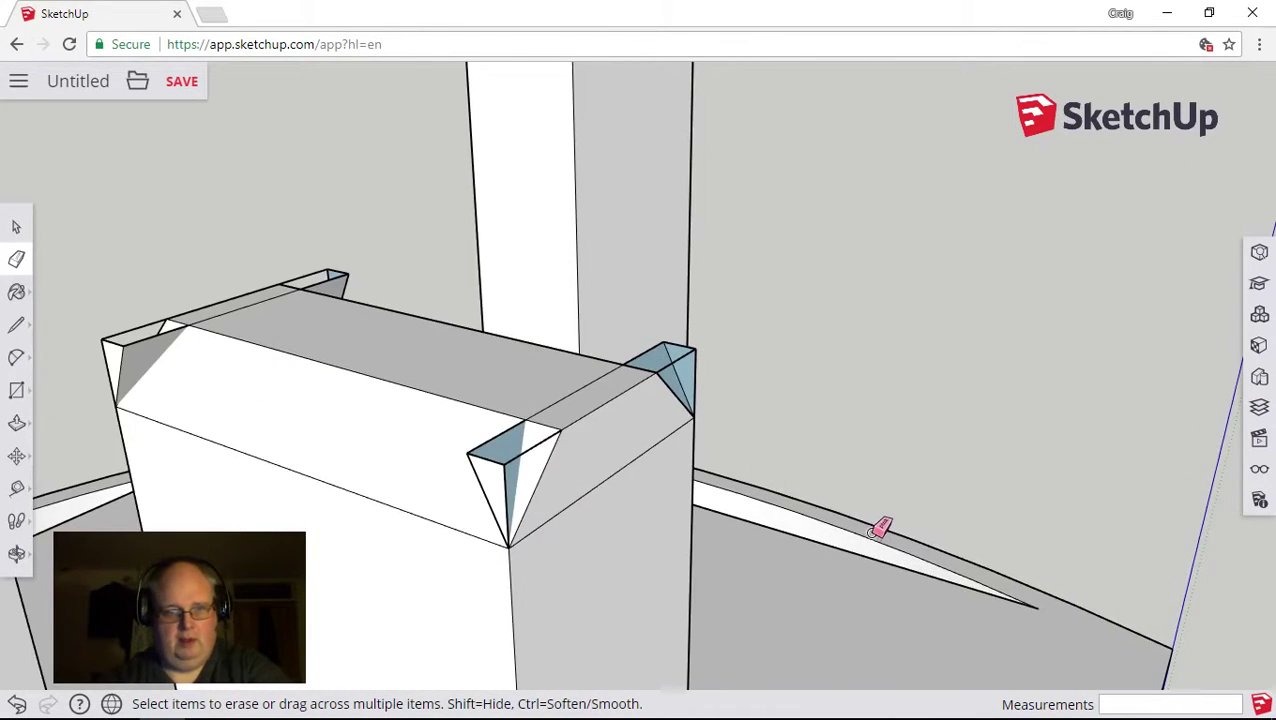
pyautogui.scroll(2, 880, 530)
pyautogui.scroll(-2, 883, 533)
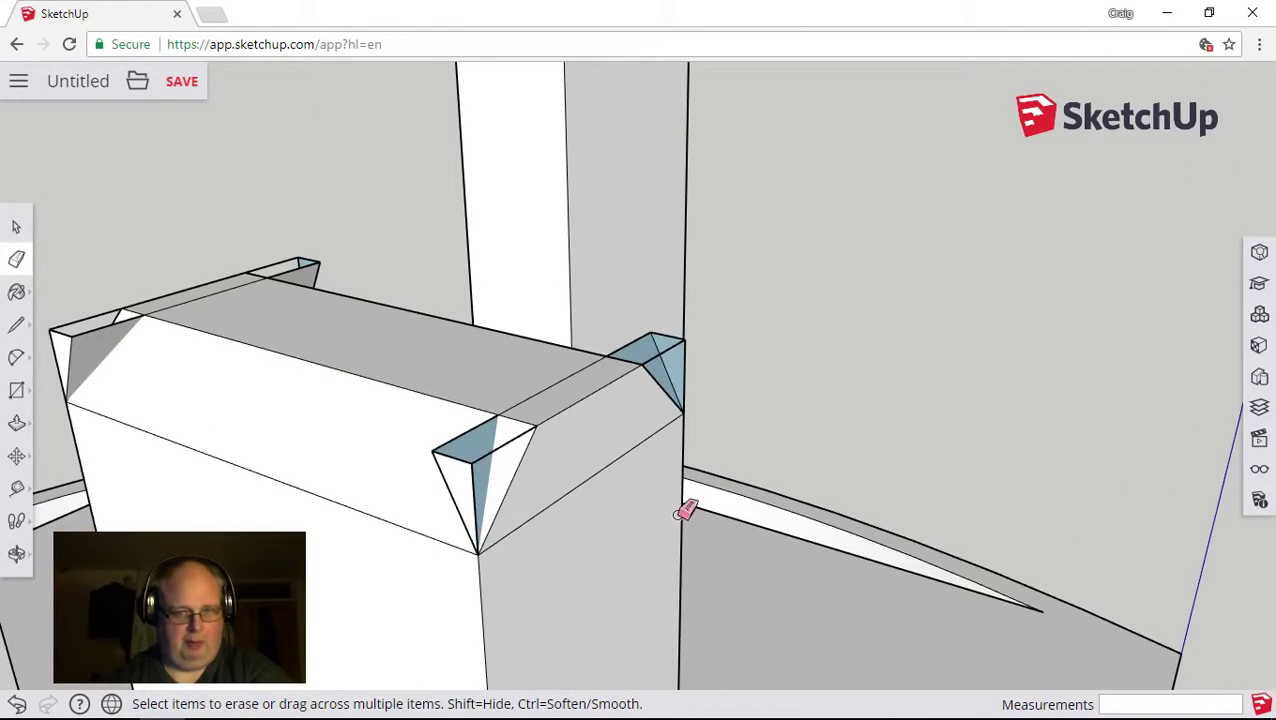
# Erase the two edges along the pin top, then draw an edge from the ridge endpoint to the tip corner
pyautogui.click(583, 399)
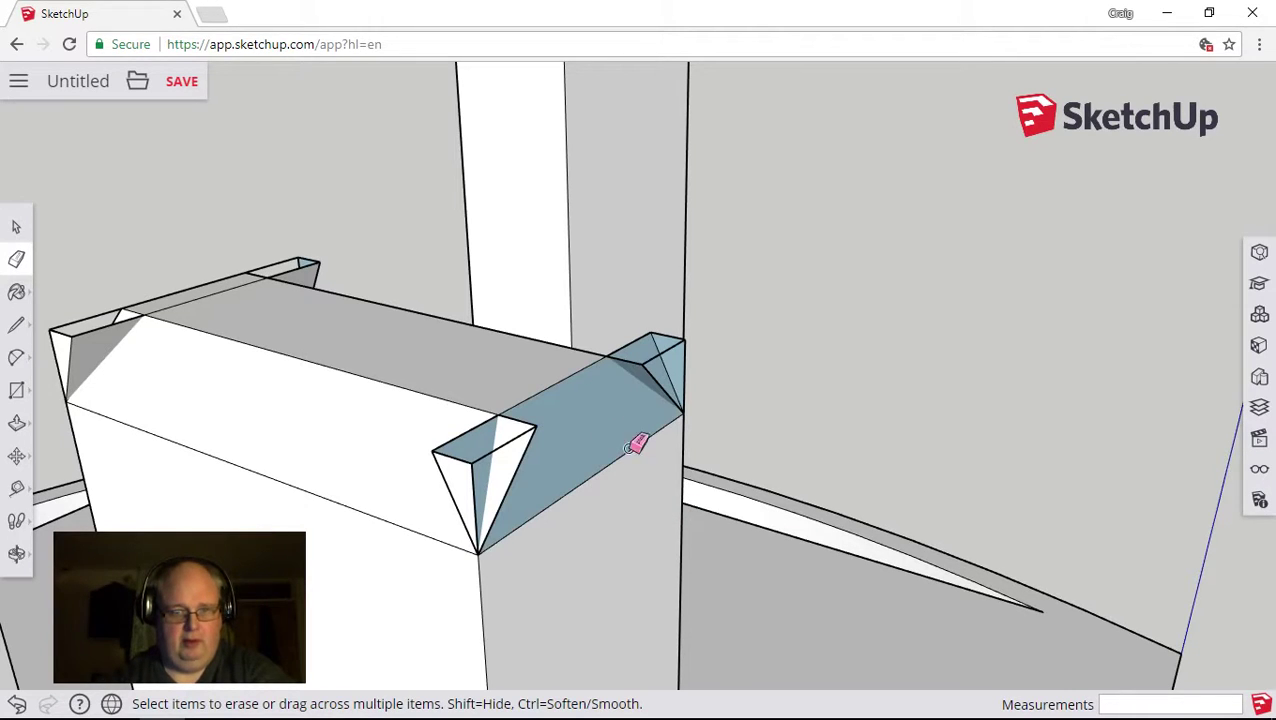
pyautogui.click(190, 287)
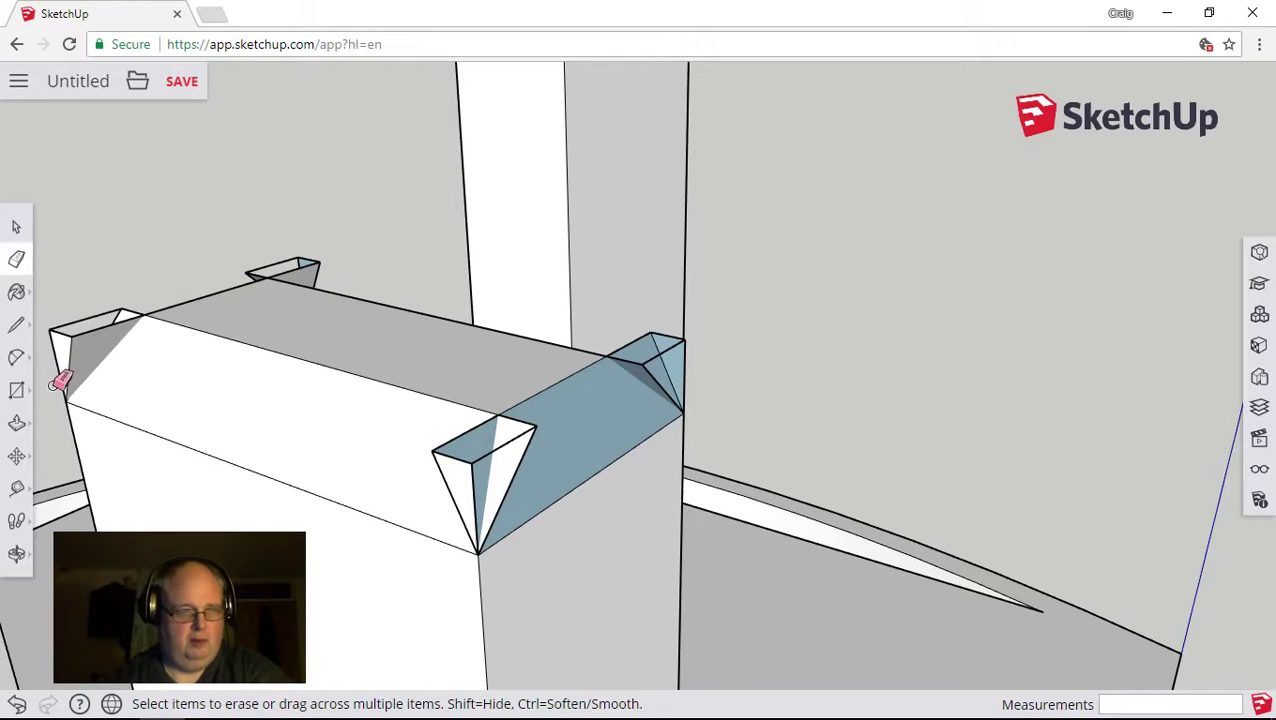
pyautogui.click(17, 326)
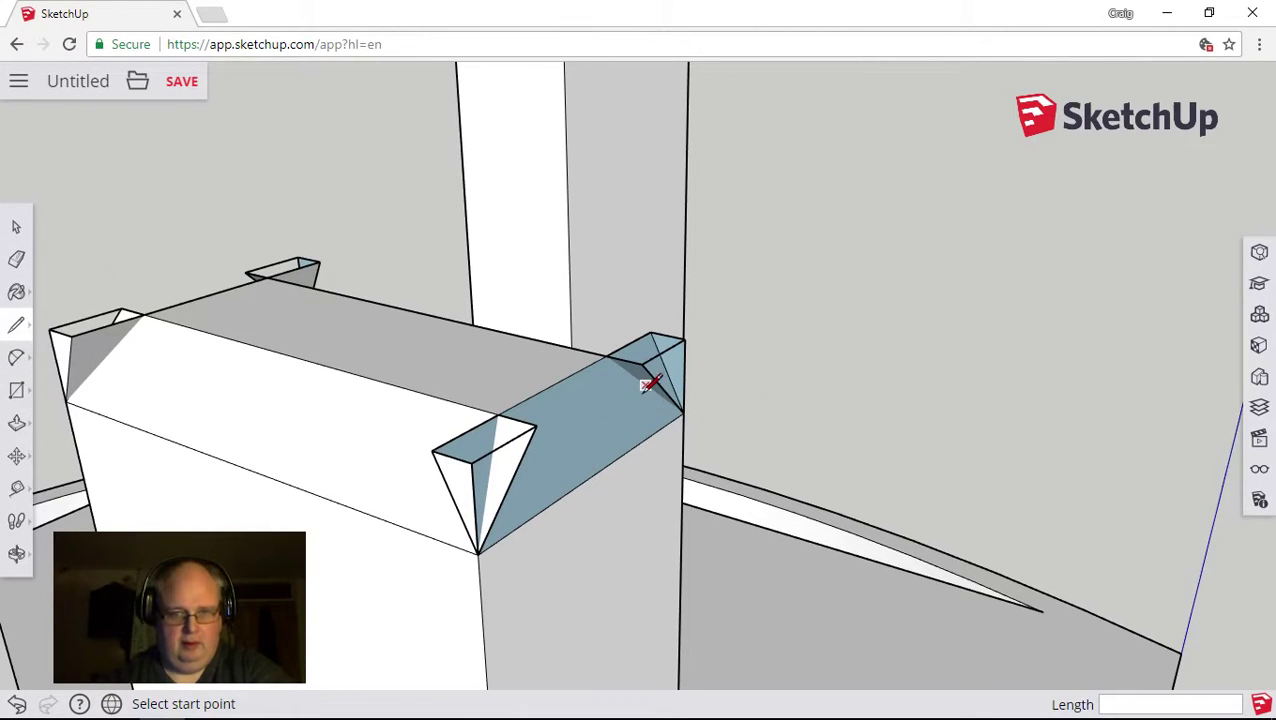
pyautogui.scroll(4, 640, 378)
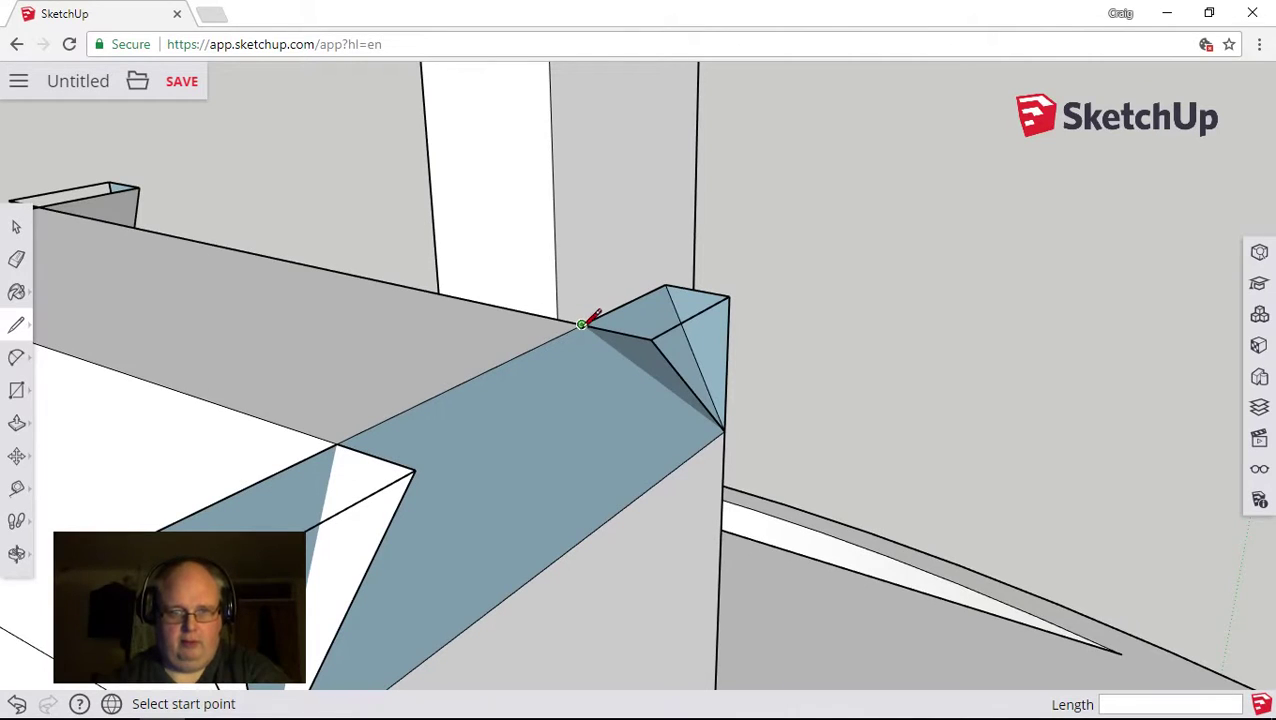
pyautogui.click(581, 324)
pyautogui.click(724, 430)
# Add edges ending at the lower corners to split the end face and close a face
pyautogui.moveTo(737, 421)
pyautogui.mouseDown()
pyautogui.moveTo(623, 470)
pyautogui.moveTo(298, 454)
pyautogui.moveTo(208, 359)
pyautogui.moveTo(253, 333)
pyautogui.mouseUp()
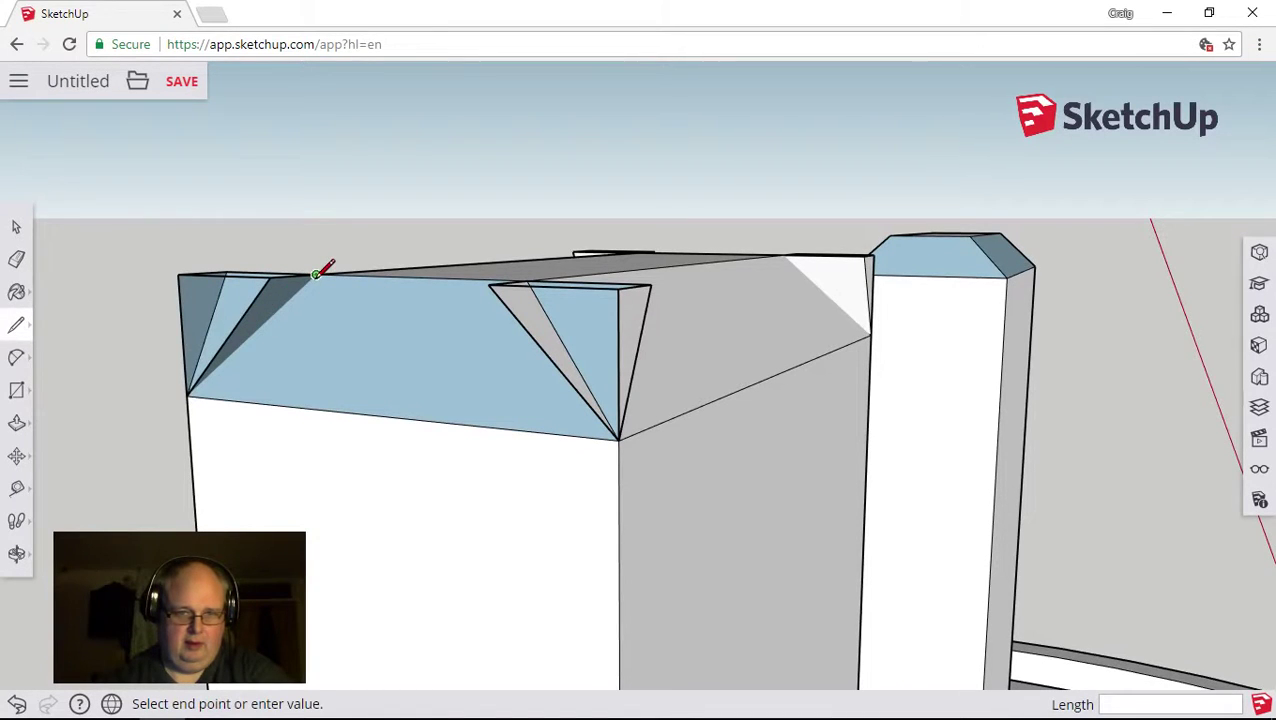
pyautogui.click(197, 384)
pyautogui.moveTo(637, 340)
pyautogui.mouseDown()
pyautogui.moveTo(222, 399)
pyautogui.moveTo(983, 410)
pyautogui.moveTo(416, 342)
pyautogui.moveTo(402, 314)
pyautogui.mouseUp()
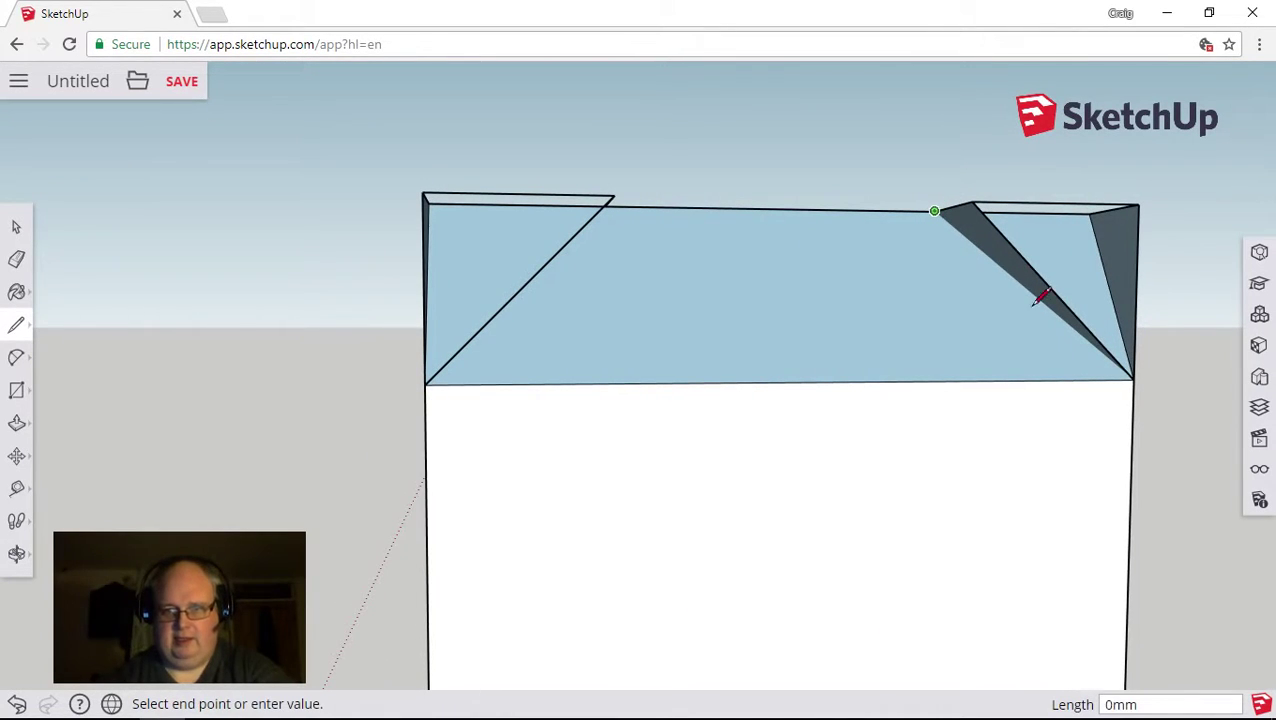
pyautogui.click(1133, 379)
# Draw the diagonal edge from the bevel corner to the opposite corner and inspect the tip
pyautogui.moveTo(786, 352)
pyautogui.mouseDown()
pyautogui.moveTo(550, 347)
pyautogui.moveTo(598, 267)
pyautogui.mouseUp()
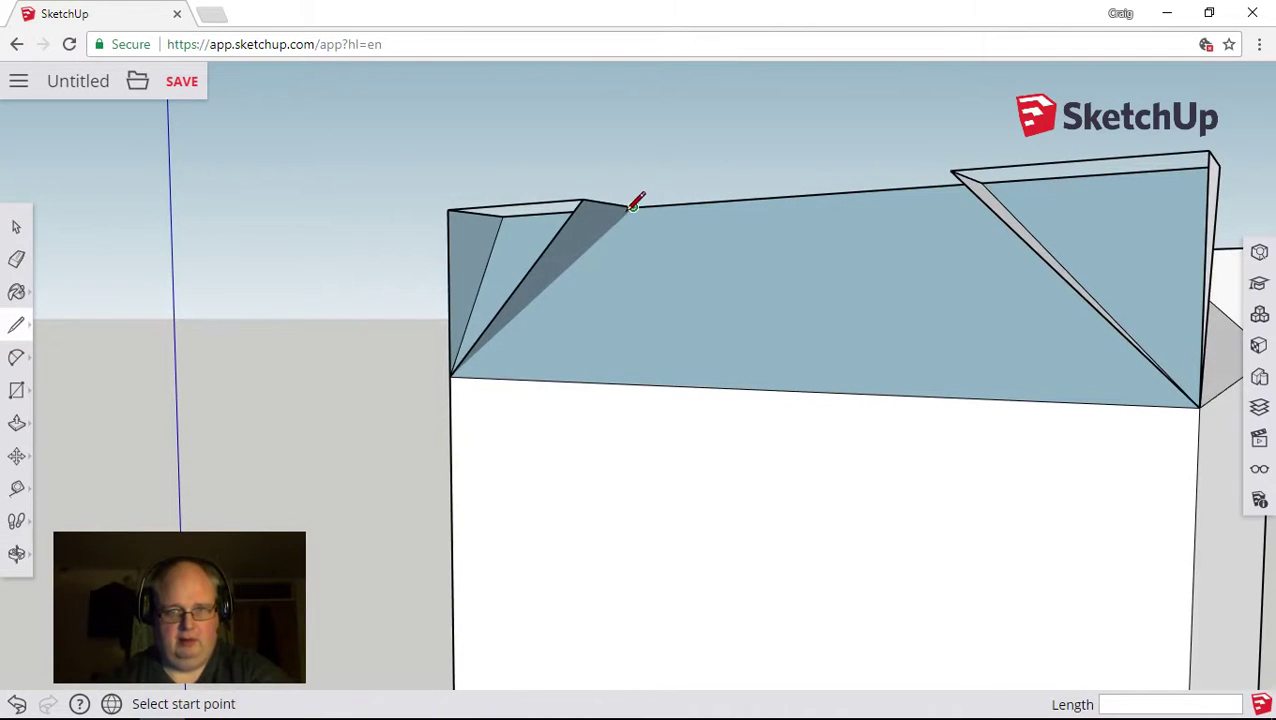
pyautogui.click(633, 207)
pyautogui.click(451, 374)
pyautogui.press('o')
pyautogui.moveTo(638, 285)
pyautogui.mouseDown()
pyautogui.moveTo(638, 492)
pyautogui.moveTo(574, 526)
pyautogui.moveTo(413, 498)
pyautogui.moveTo(518, 521)
pyautogui.moveTo(345, 440)
pyautogui.mouseUp()
pyautogui.press('l')
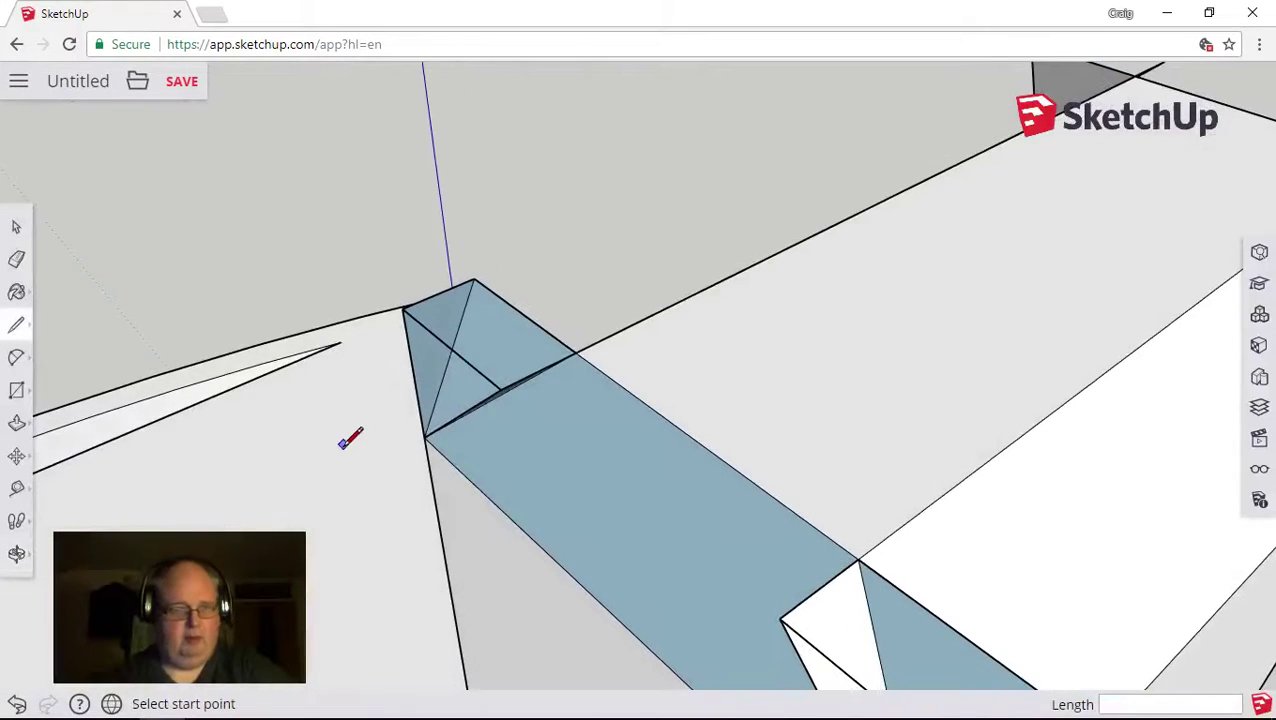
pyautogui.click(16, 259)
# Erase the pin-top edge, the dark triangle's edges and the leftover slanted edge
pyautogui.click(537, 318)
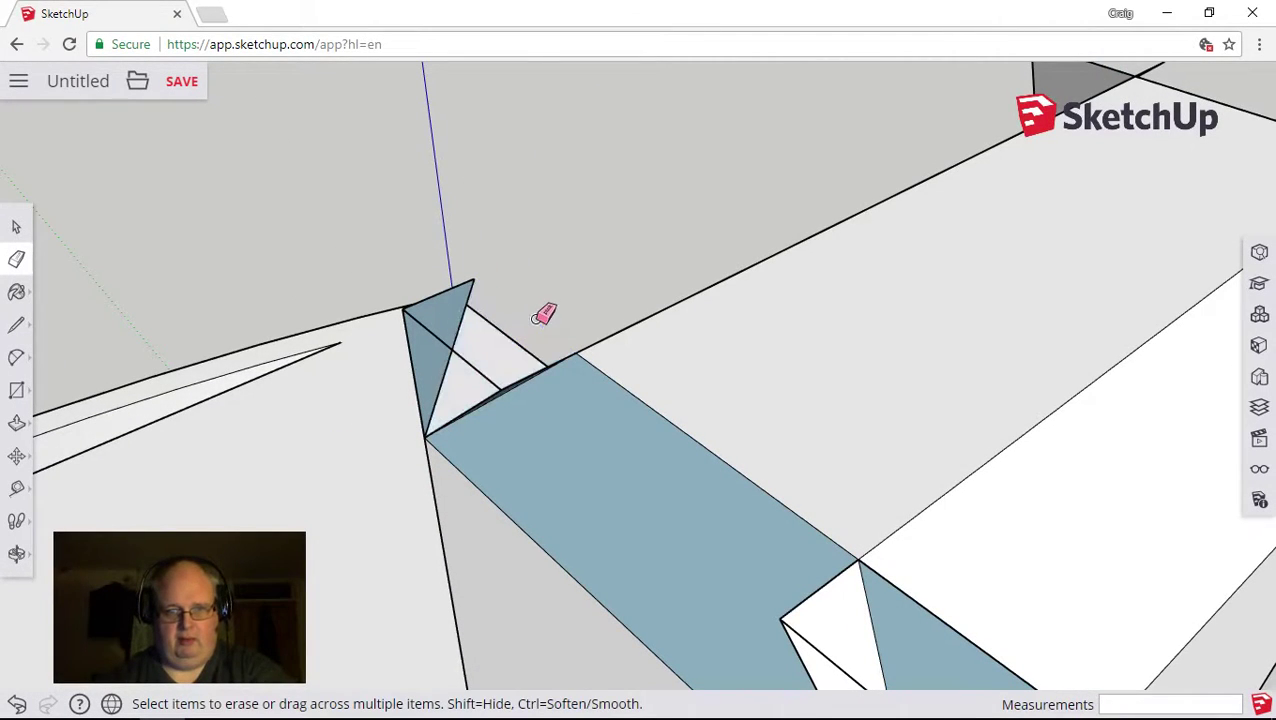
pyautogui.moveTo(561, 290)
pyautogui.mouseDown()
pyautogui.moveTo(678, 288)
pyautogui.moveTo(620, 325)
pyautogui.mouseUp()
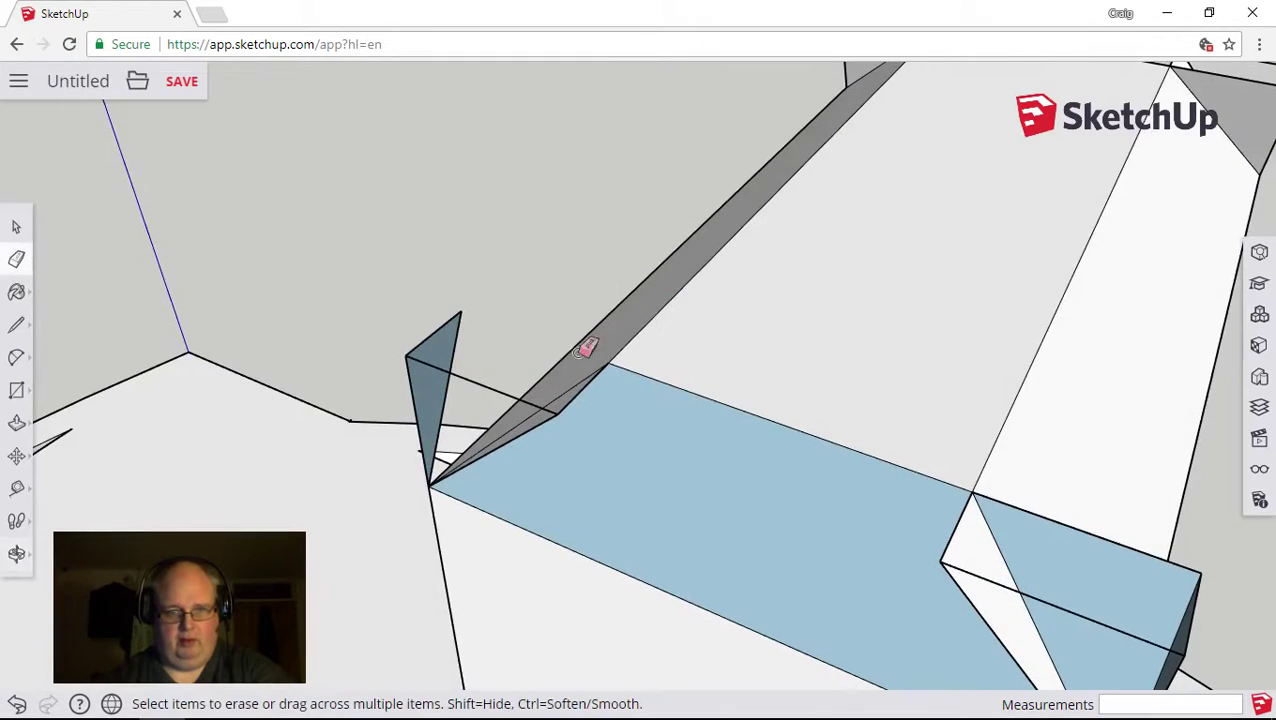
pyautogui.click(478, 384)
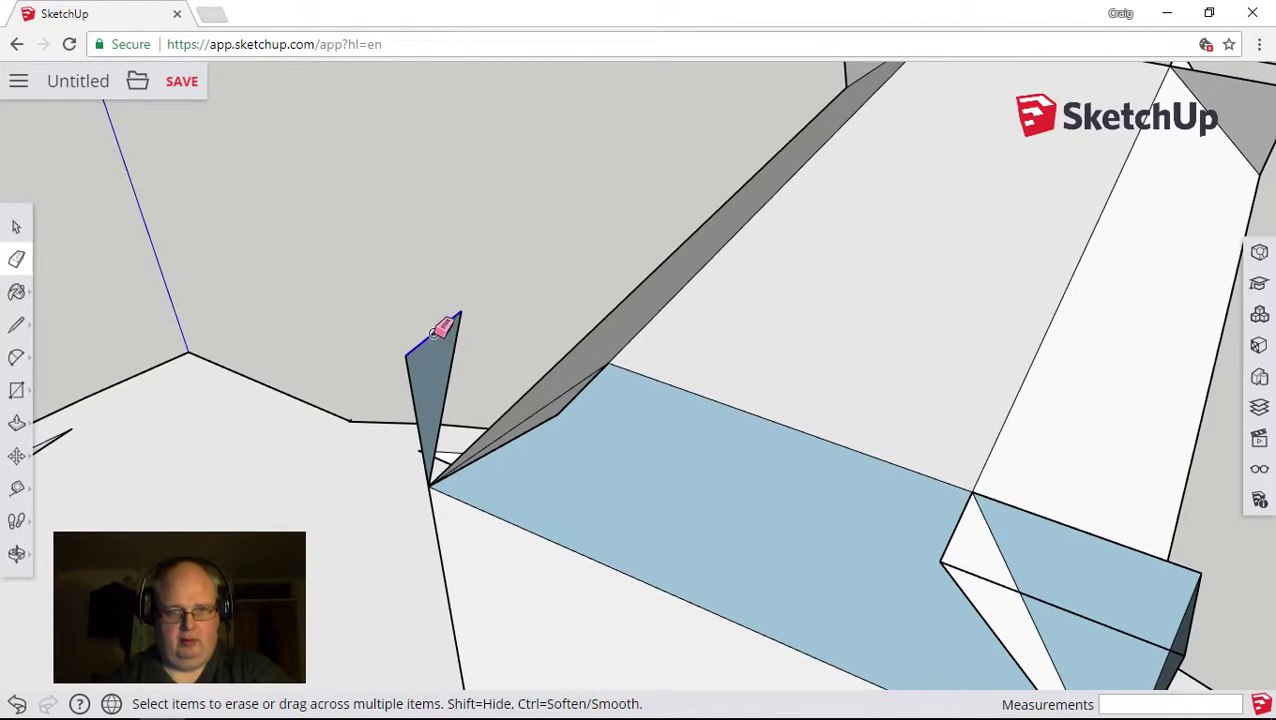
pyautogui.click(435, 330)
pyautogui.click(447, 358)
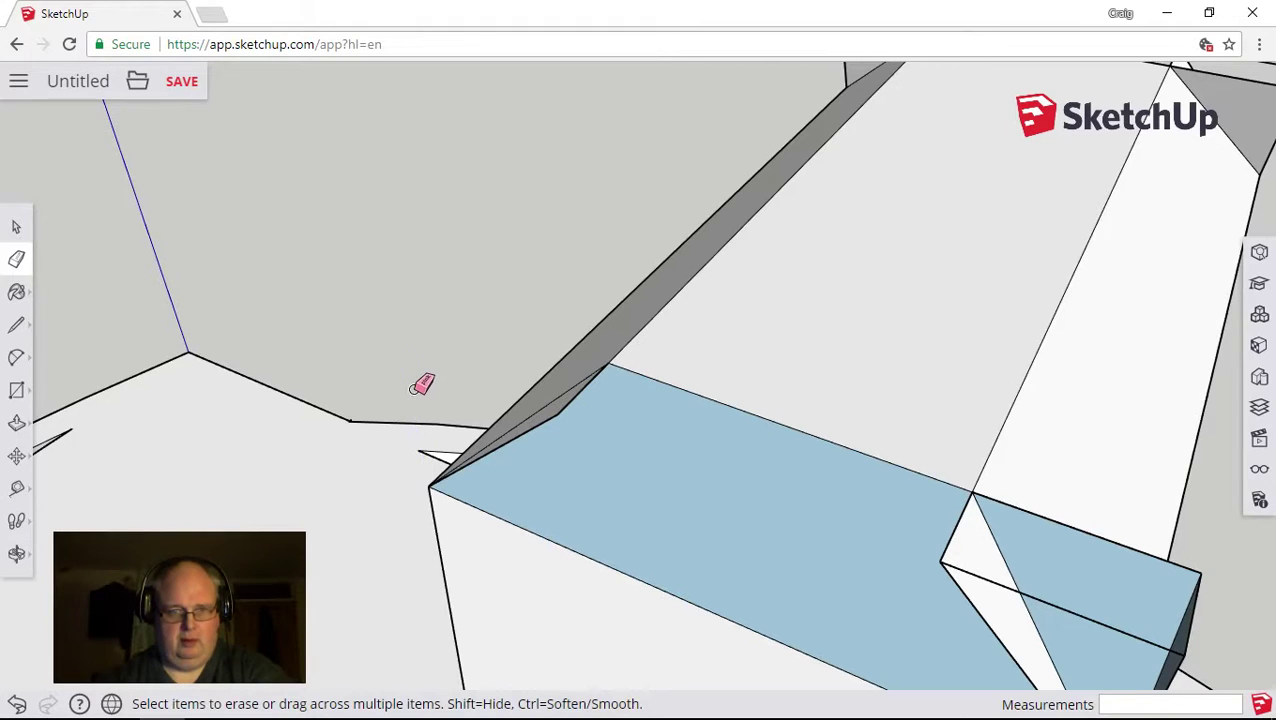
# At the other end, erase the white triangle's short edge and the diagonal splitting the chamfer
pyautogui.moveTo(420, 393)
pyautogui.mouseDown()
pyautogui.moveTo(812, 430)
pyautogui.moveTo(817, 402)
pyautogui.mouseUp()
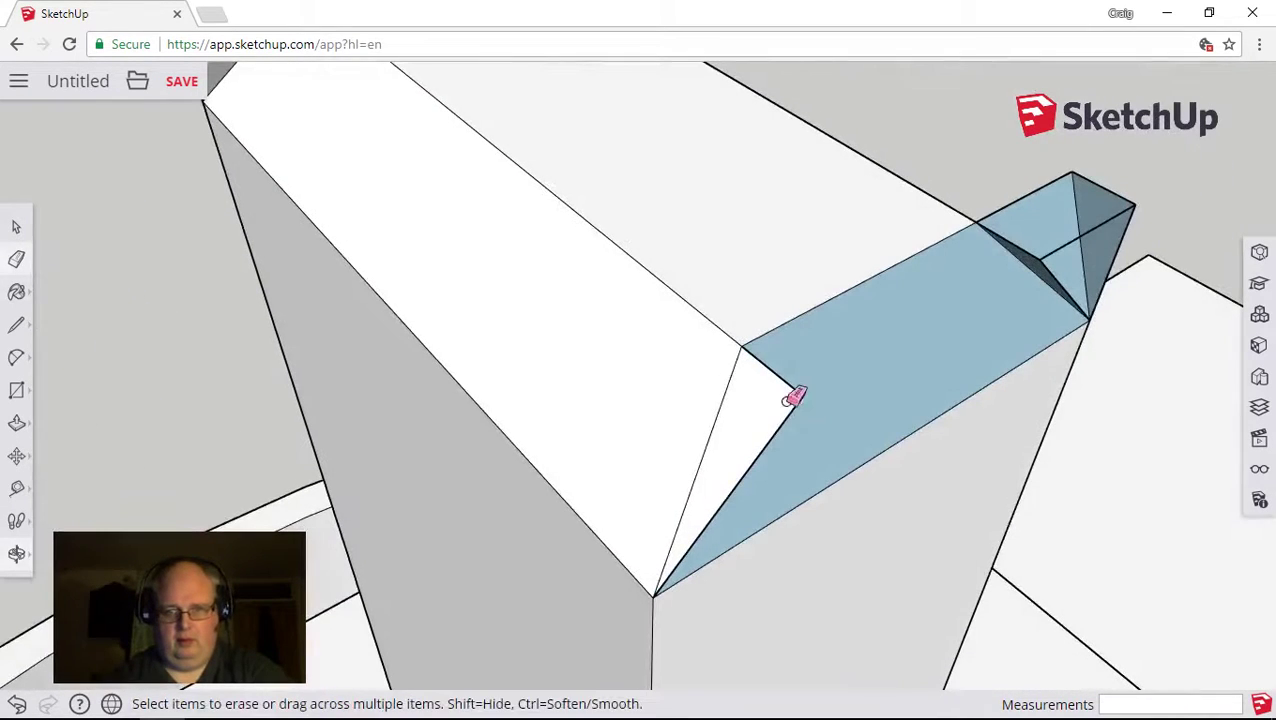
pyautogui.click(792, 388)
pyautogui.click(795, 404)
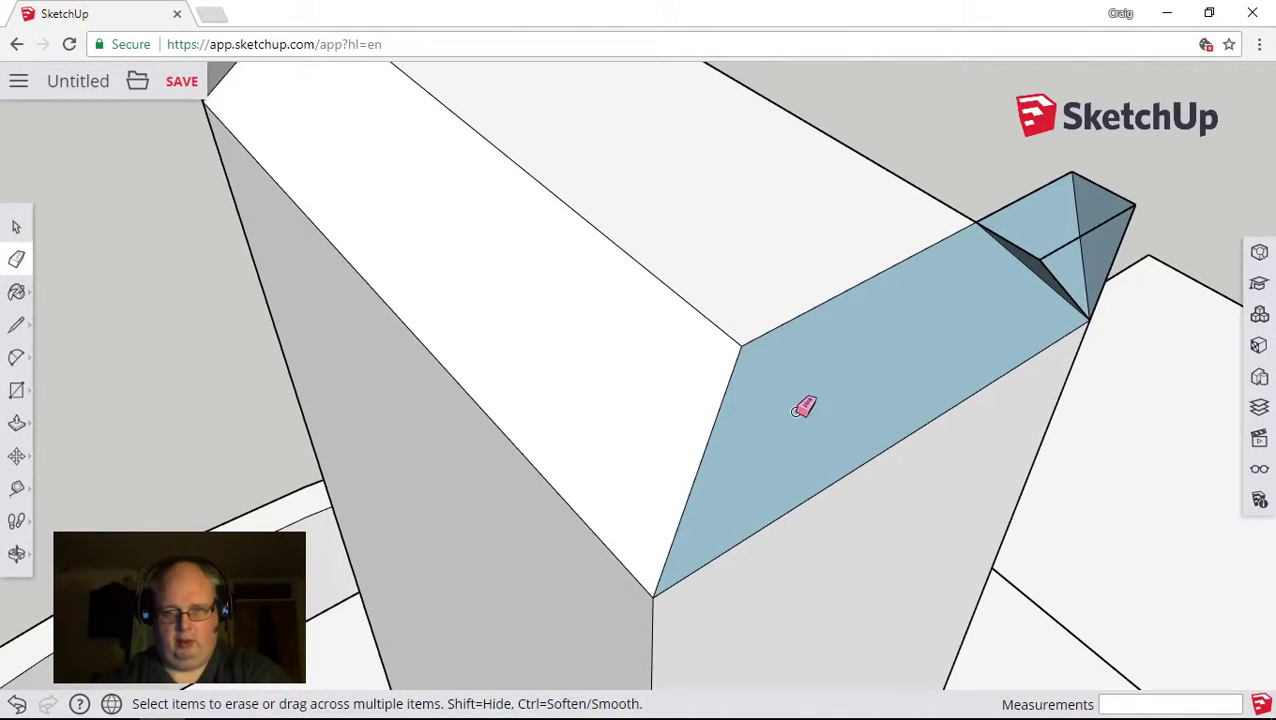
# Erase the remaining short and slanted leftover edges around the tip's sliver face and triangle
pyautogui.click(1025, 196)
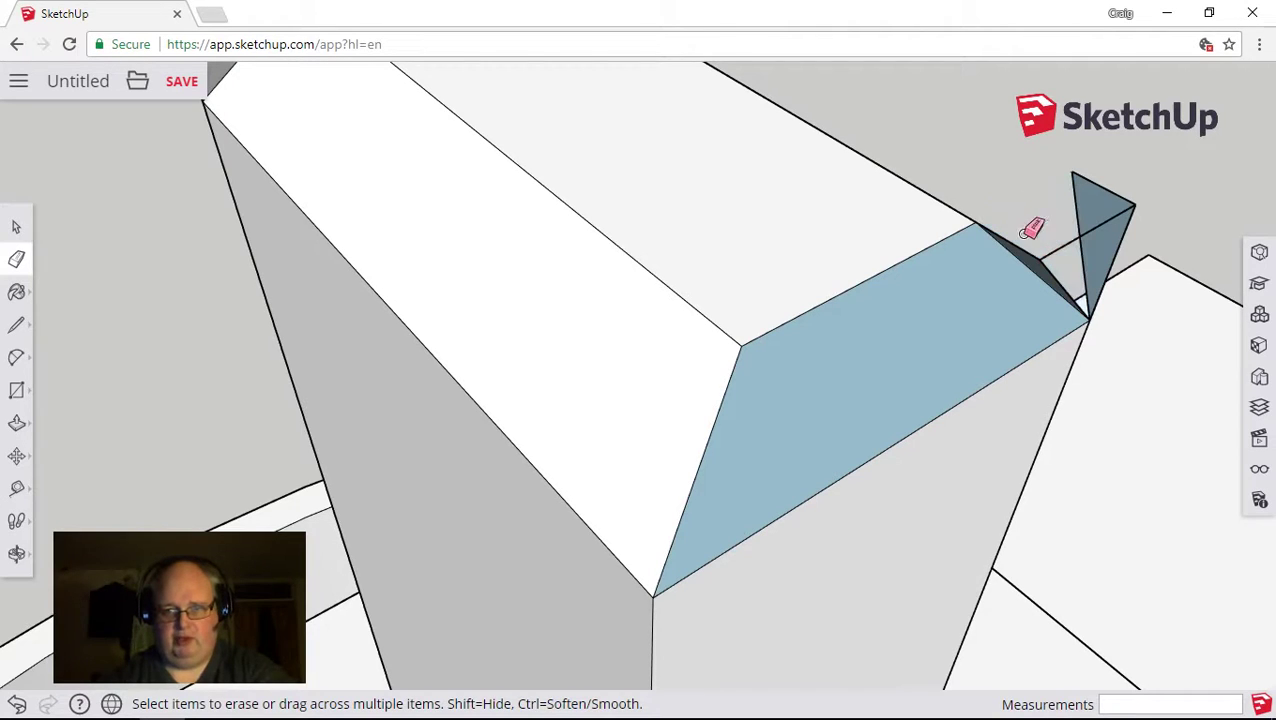
pyautogui.click(1021, 250)
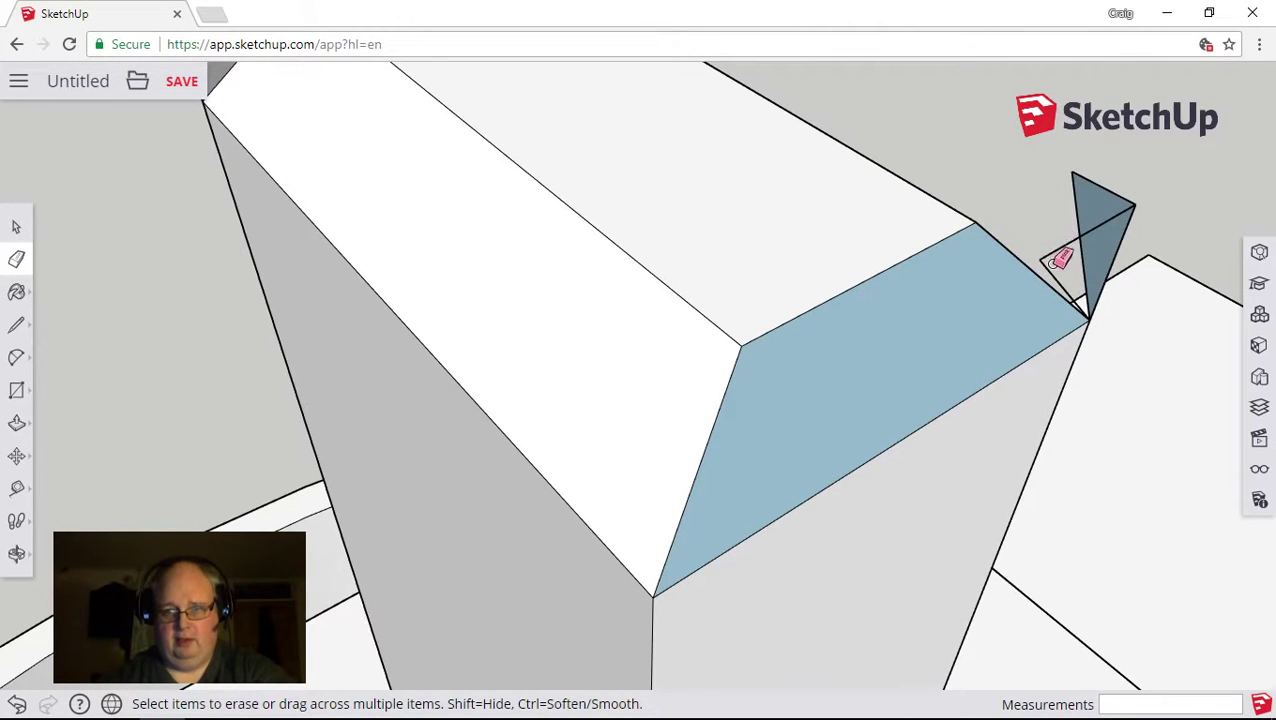
pyautogui.click(1058, 250)
pyautogui.click(1046, 264)
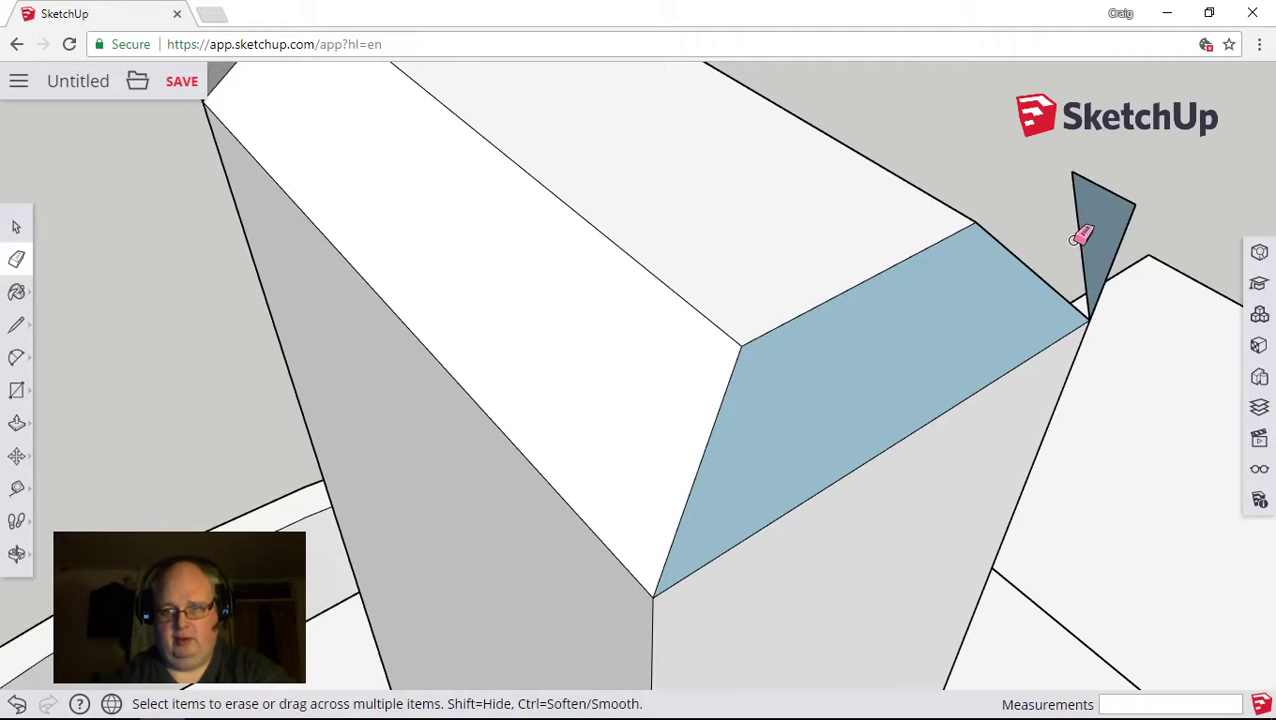
pyautogui.click(1082, 237)
pyautogui.click(1106, 192)
pyautogui.moveTo(1126, 230); pyautogui.dragTo(1103, 233)
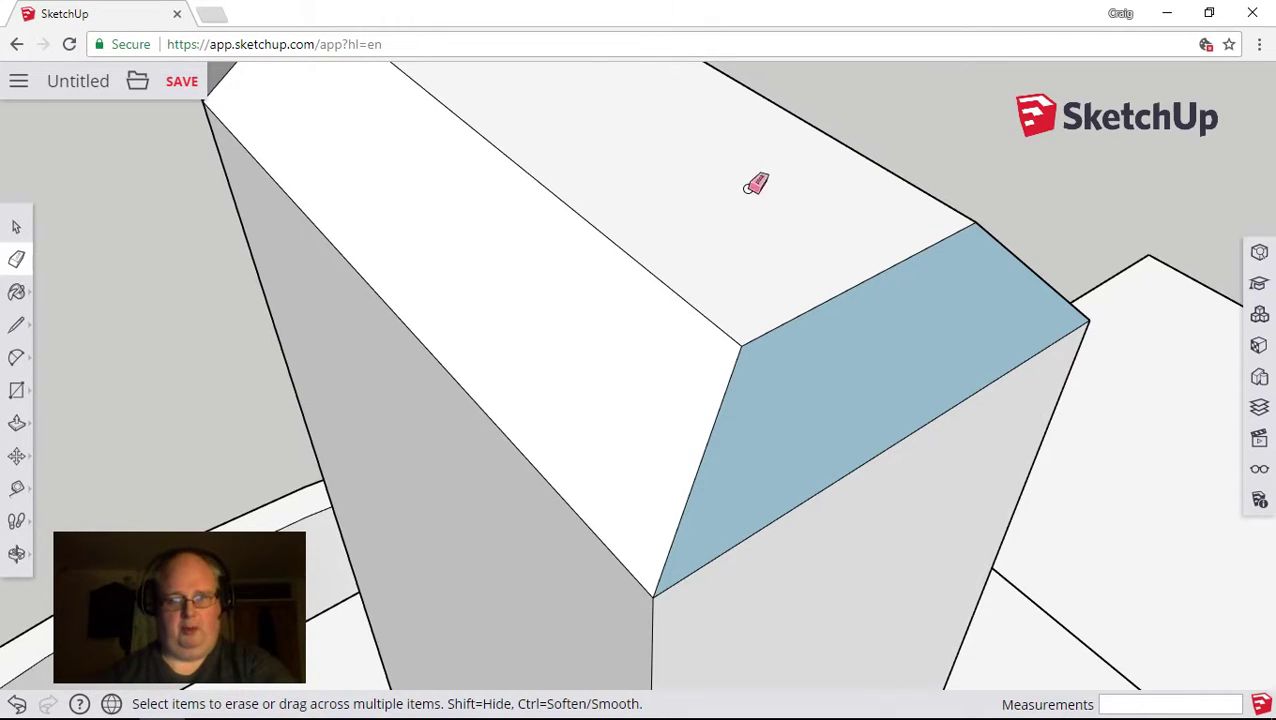
# On the next pin, erase the top edge, diagonal, short corner edge and dark corner face
pyautogui.scroll(-6, 760, 174)
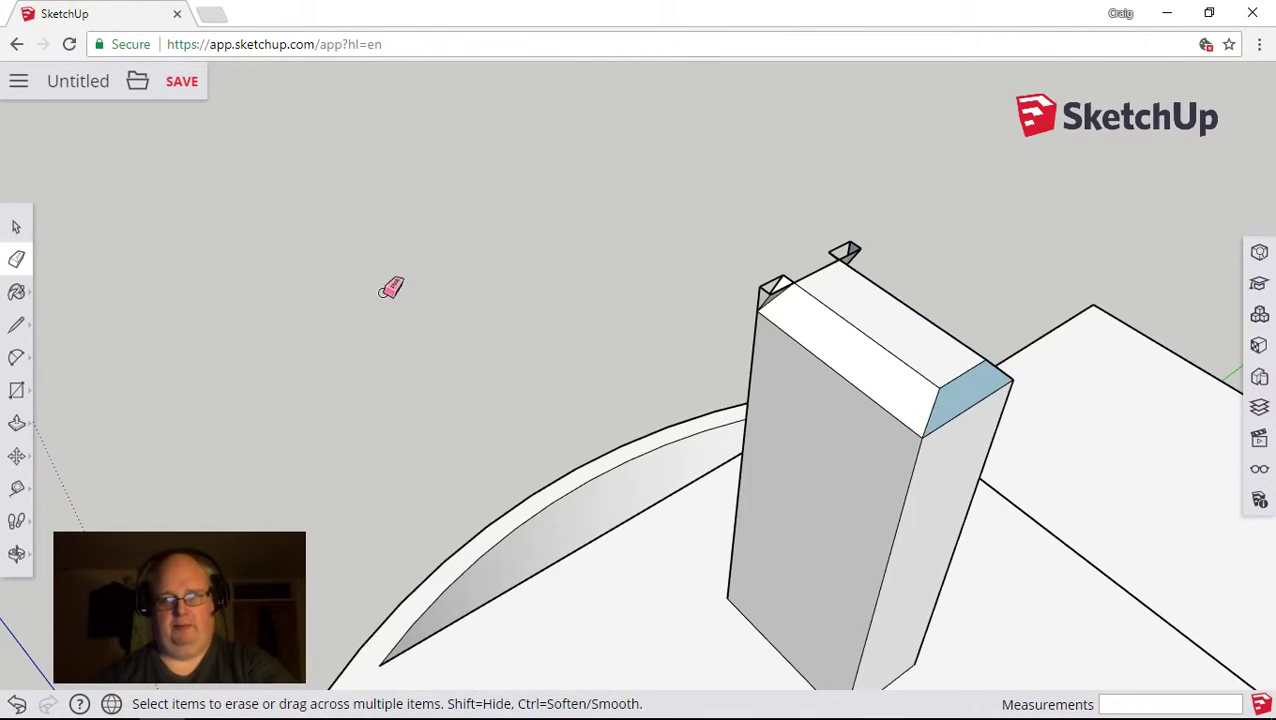
pyautogui.scroll(2, 905, 270)
pyautogui.scroll(2, 824, 199)
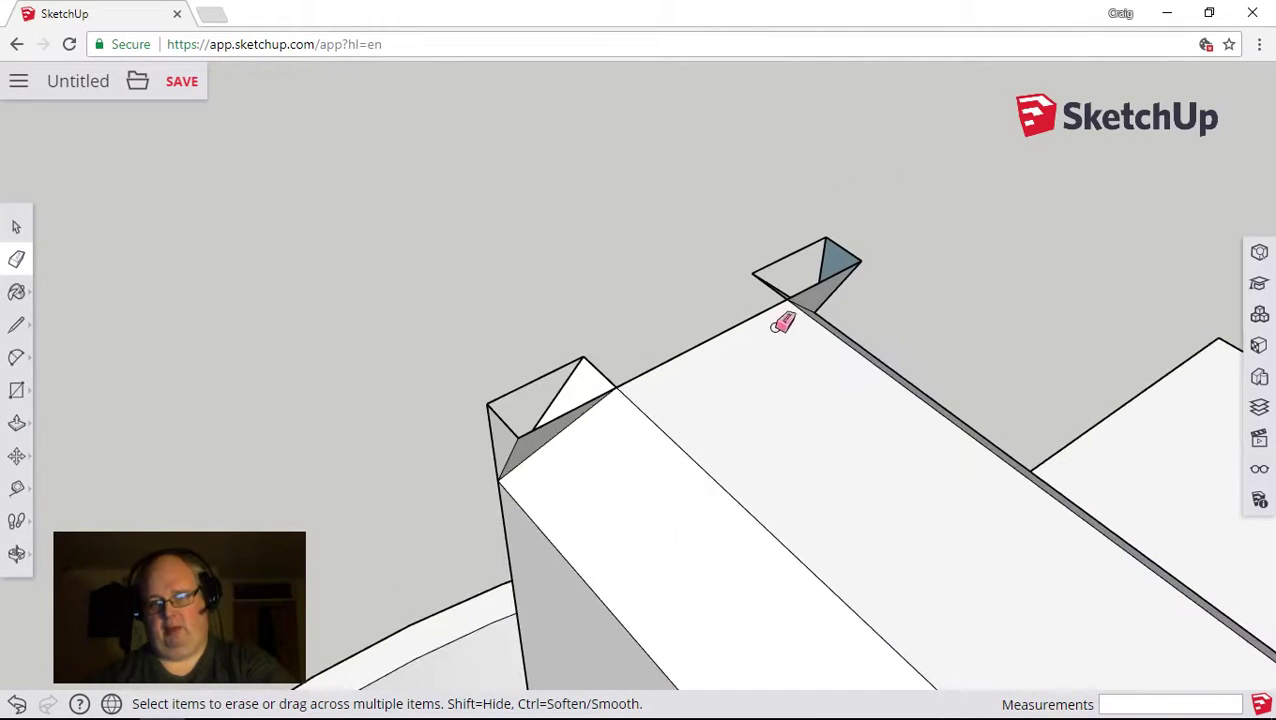
pyautogui.moveTo(318, 340)
pyautogui.mouseDown()
pyautogui.moveTo(1045, 308)
pyautogui.moveTo(863, 300)
pyautogui.mouseUp()
pyautogui.scroll(-2, 863, 300)
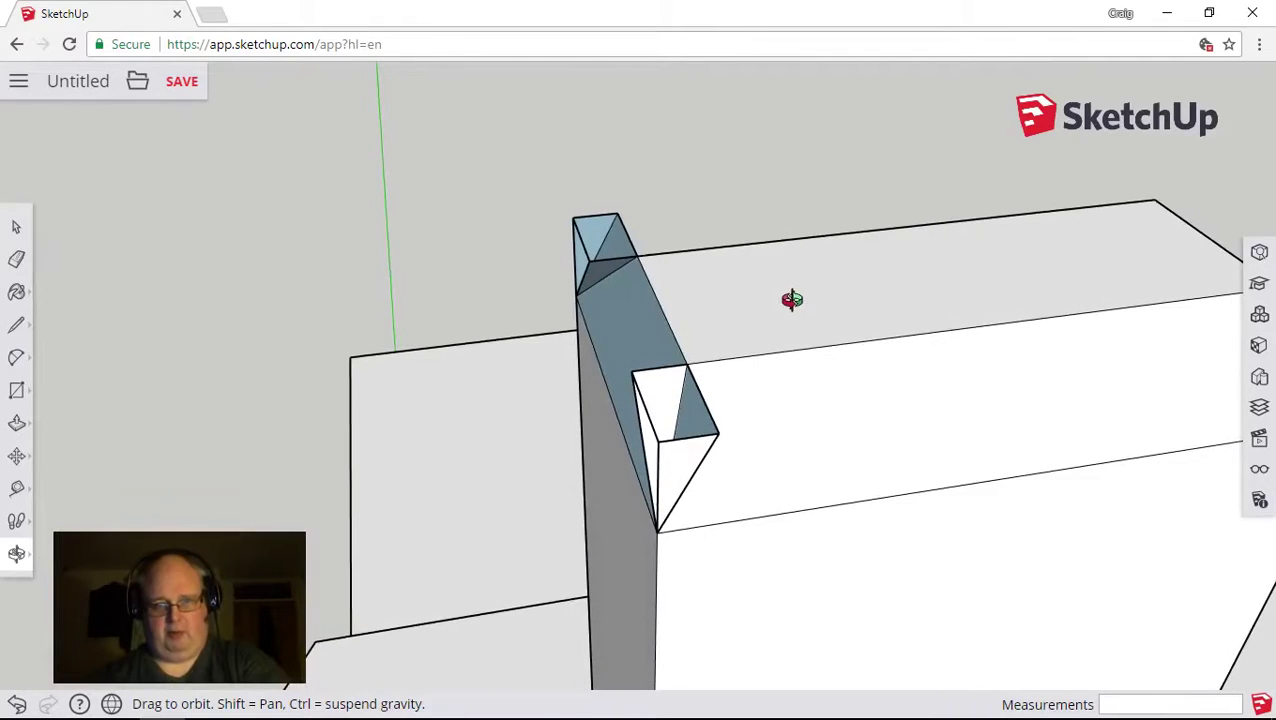
pyautogui.press('e')
pyautogui.scroll(3, 644, 239)
pyautogui.click(656, 256)
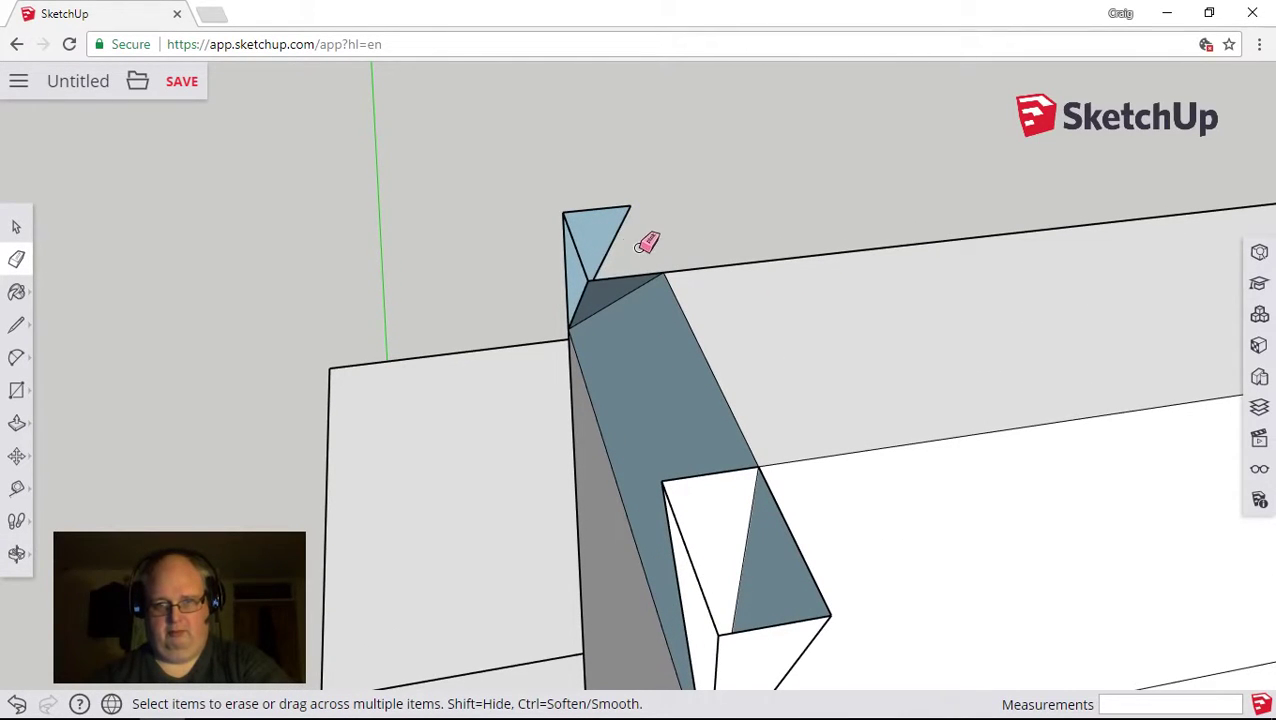
pyautogui.click(617, 232)
pyautogui.click(605, 208)
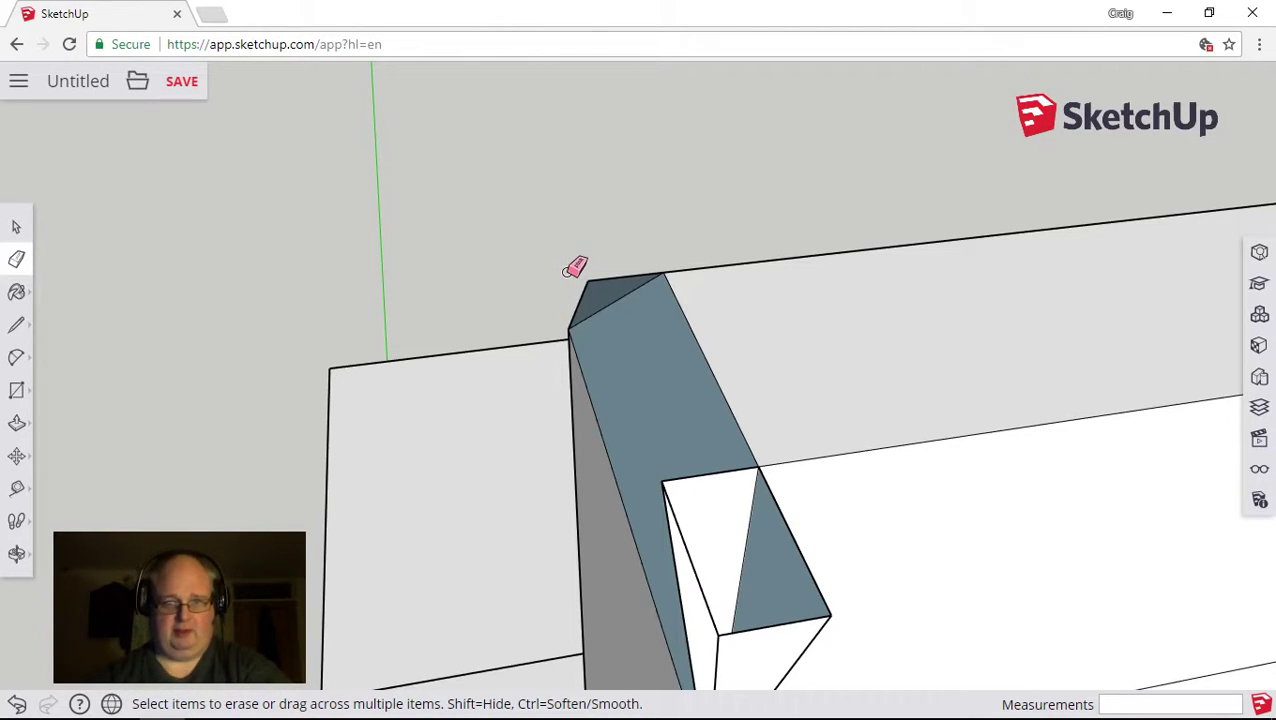
pyautogui.click(598, 285)
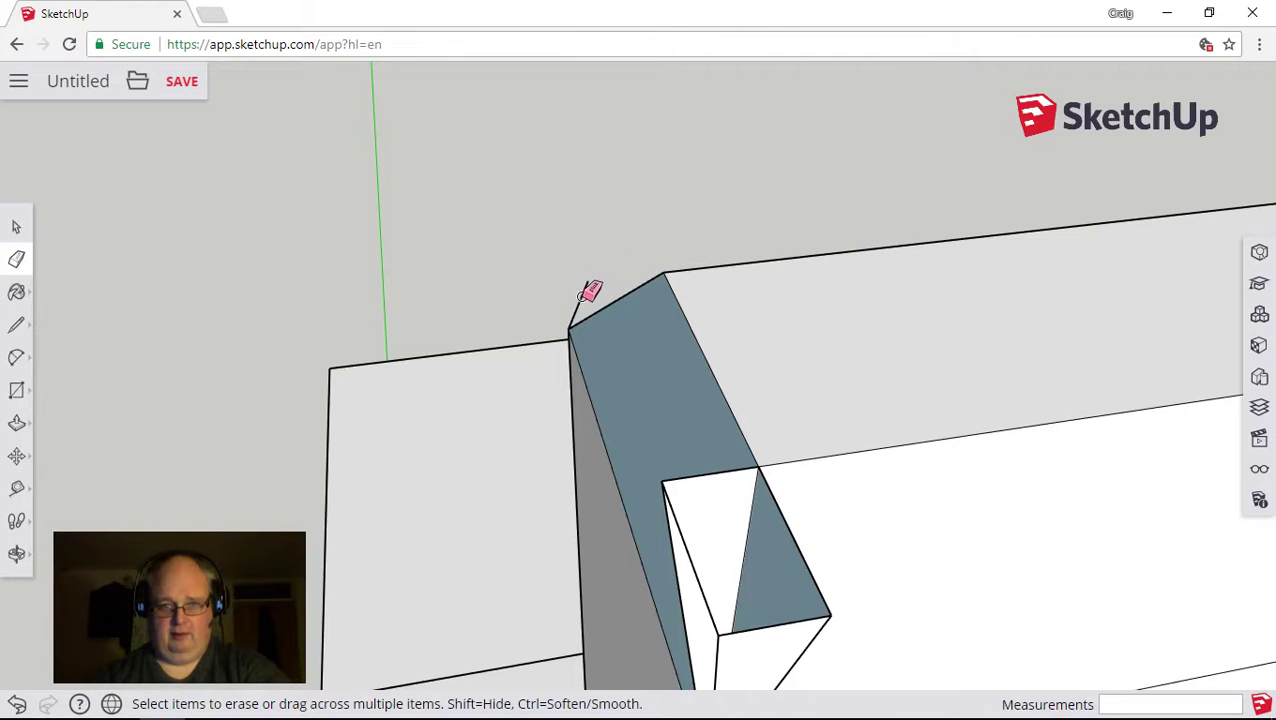
# From the other side, erase the apex edge and the edges splitting the sloped chamfer face
pyautogui.press('o')
pyautogui.moveTo(558, 327)
pyautogui.mouseDown()
pyautogui.moveTo(578, 134)
pyautogui.moveTo(803, 216)
pyautogui.moveTo(752, 366)
pyautogui.mouseUp()
pyautogui.press('e')
pyautogui.click(740, 375)
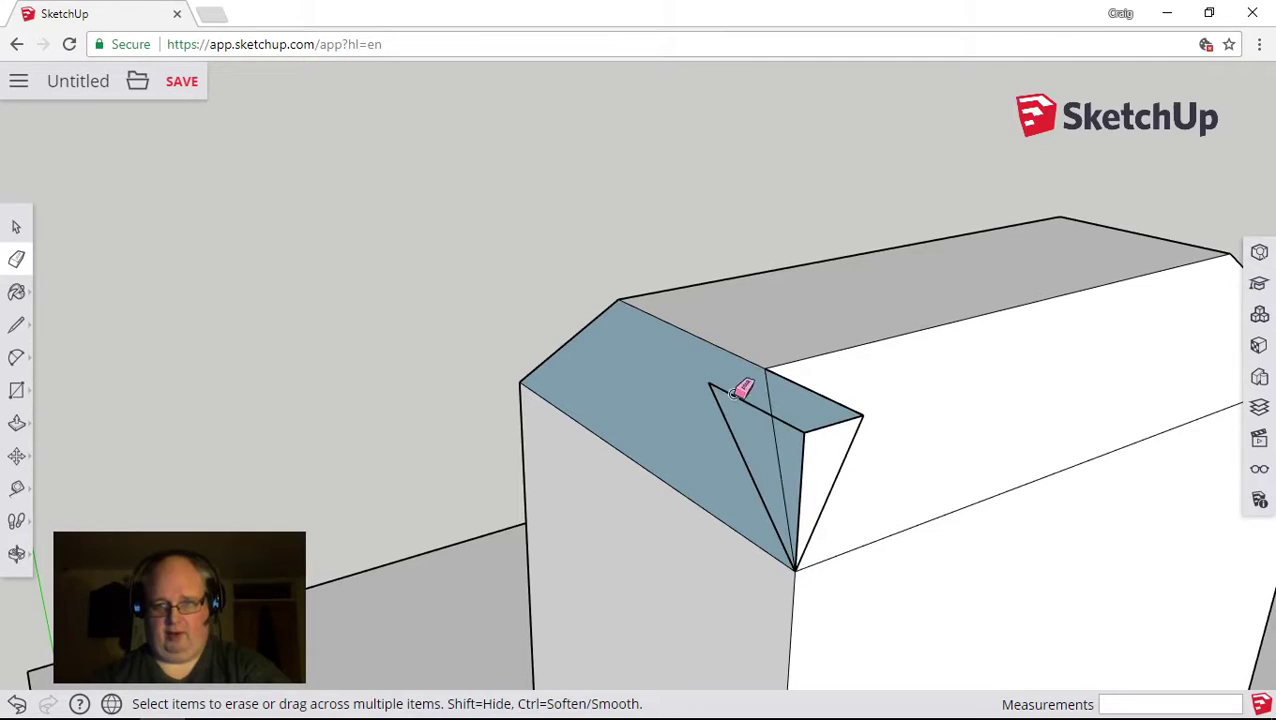
pyautogui.click(742, 400)
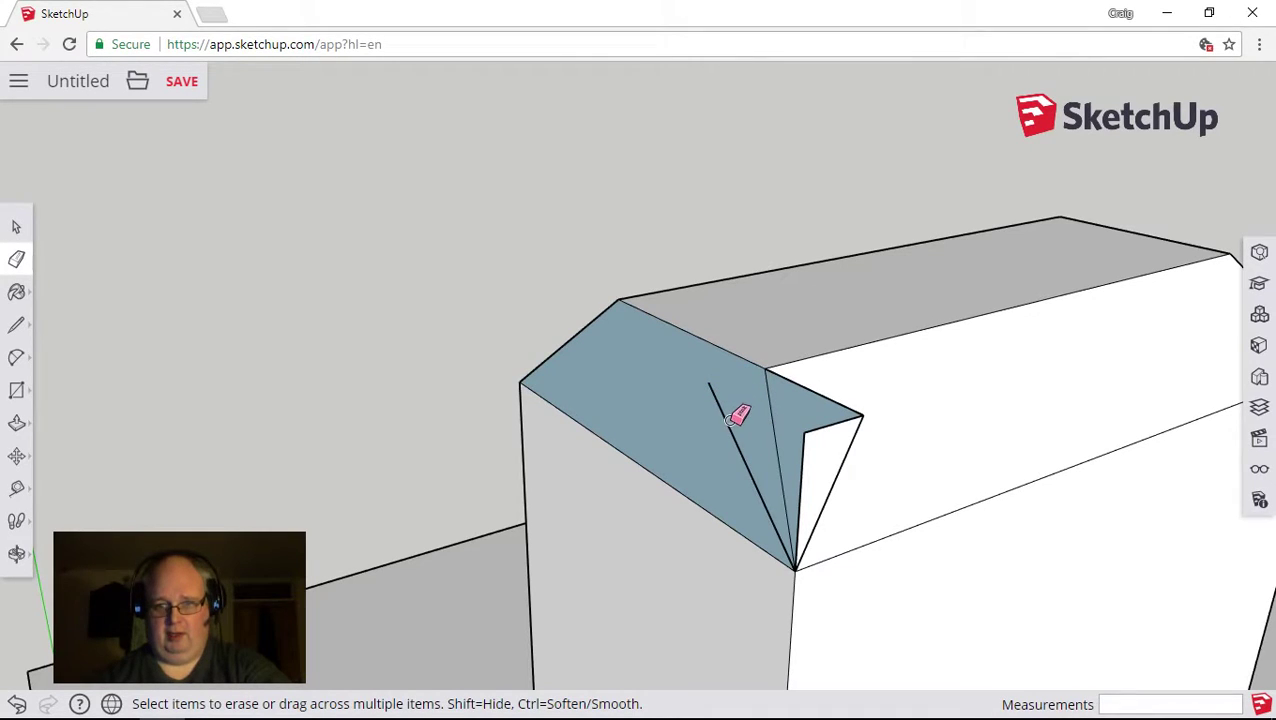
pyautogui.click(730, 419)
# Erase the stray side, diagonal and vertical edges beside the blue-grey triangle
pyautogui.click(818, 393)
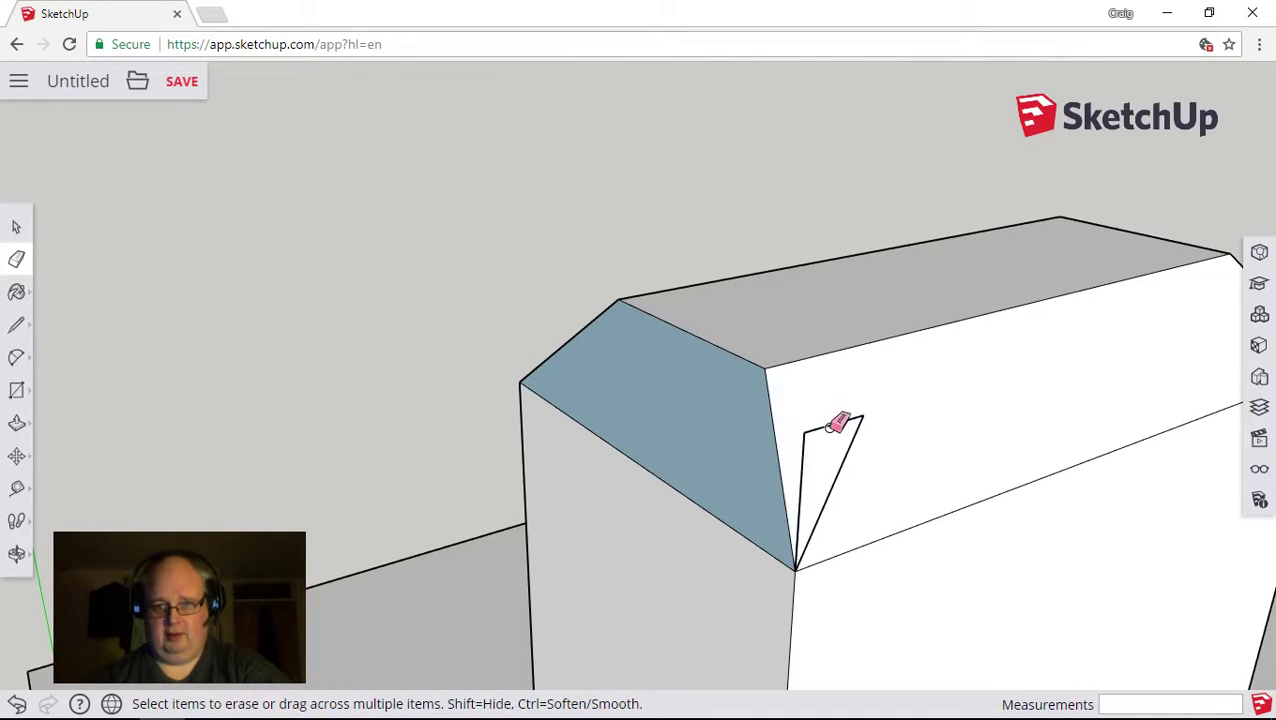
pyautogui.click(835, 423)
pyautogui.click(850, 455)
pyautogui.click(801, 455)
pyautogui.moveTo(966, 392)
pyautogui.mouseDown()
pyautogui.moveTo(493, 376)
pyautogui.moveTo(524, 370)
pyautogui.mouseUp()
pyautogui.scroll(5, 537, 373)
pyautogui.scroll(5, 880, 424)
pyautogui.scroll(-10, 879, 420)
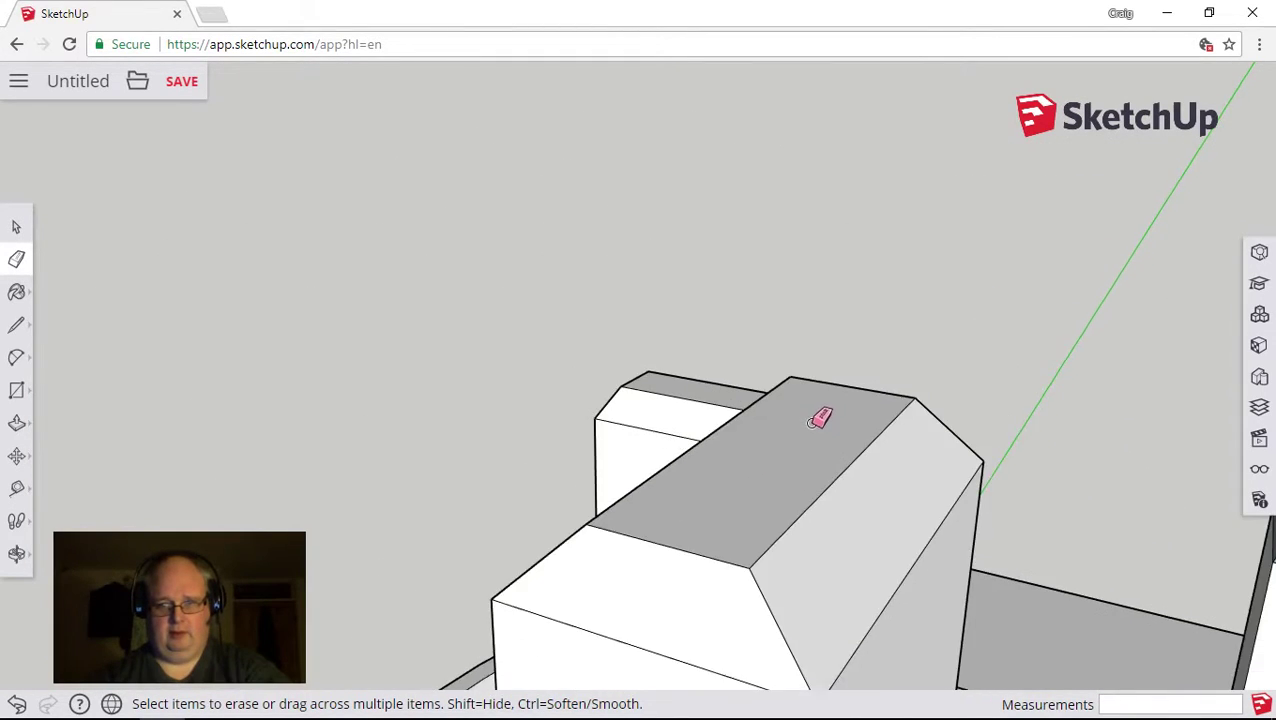
pyautogui.scroll(-8, 849, 470)
pyautogui.moveTo(906, 521)
pyautogui.mouseDown()
pyautogui.moveTo(888, 530)
pyautogui.moveTo(336, 404)
pyautogui.moveTo(758, 402)
pyautogui.moveTo(402, 387)
pyautogui.mouseUp()
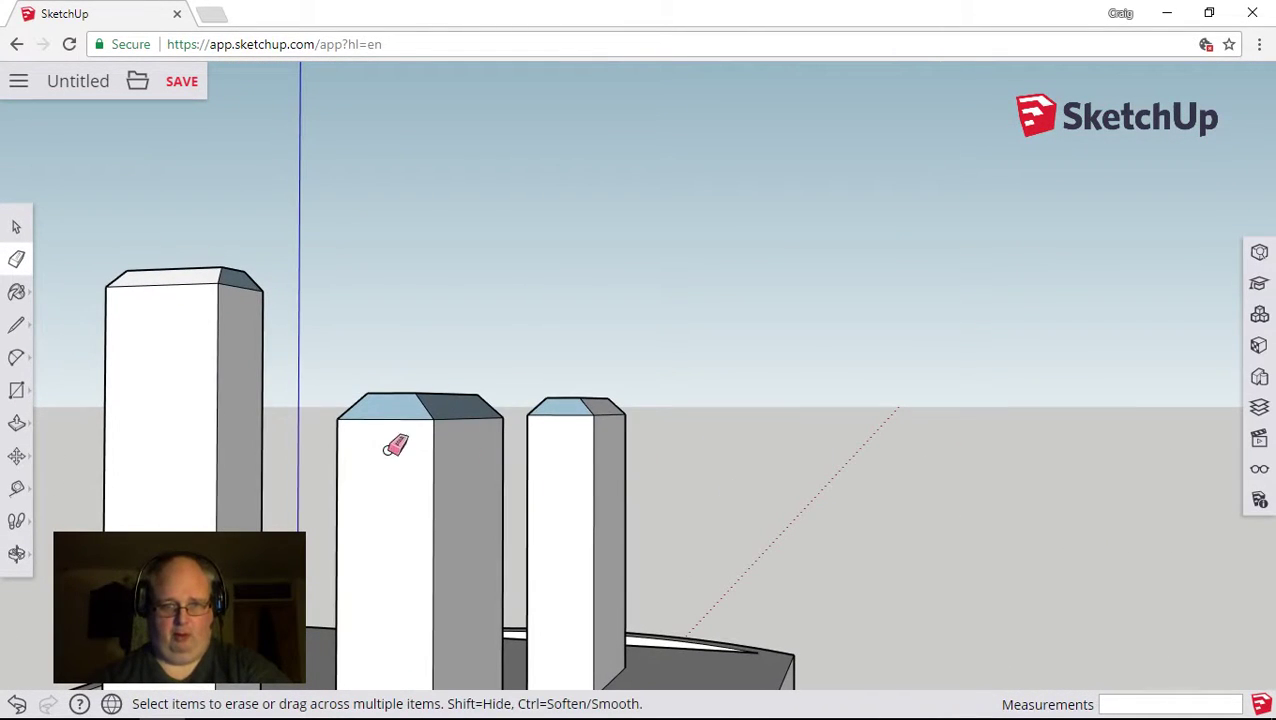
pyautogui.scroll(-3, 560, 352)
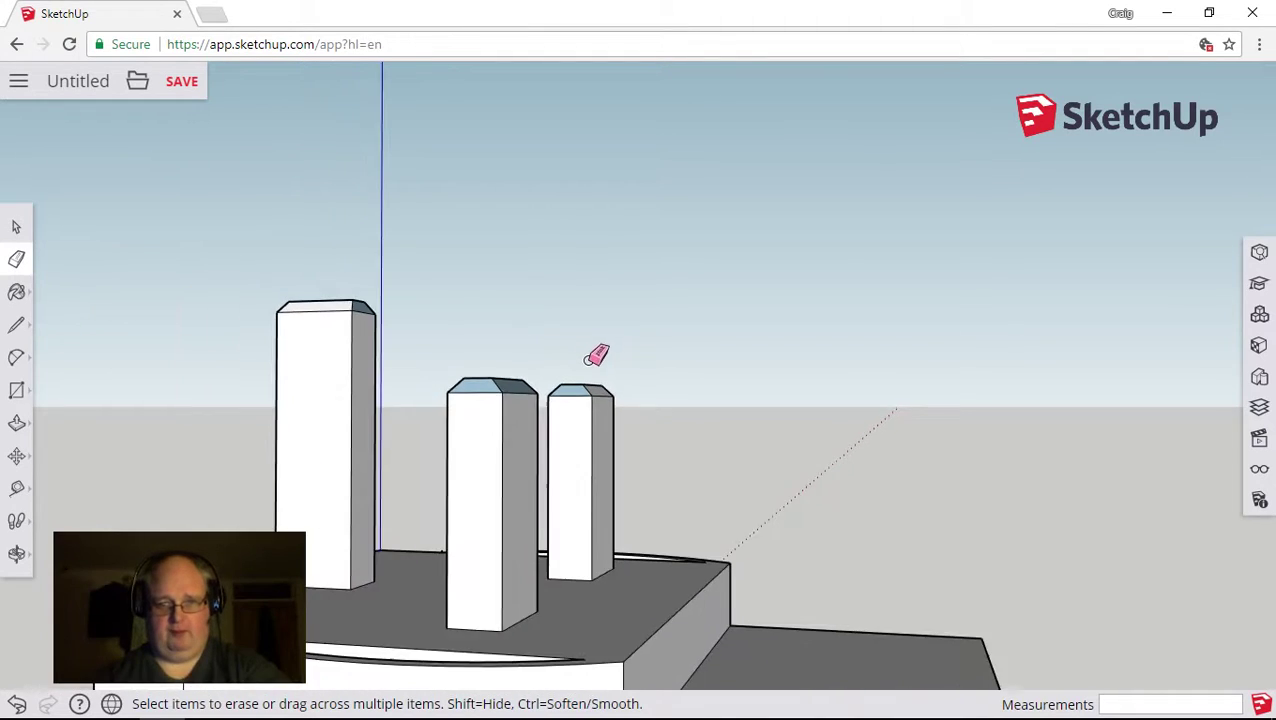
pyautogui.scroll(-2, 597, 355)
pyautogui.moveTo(542, 345)
pyautogui.mouseDown()
pyautogui.moveTo(513, 404)
pyautogui.moveTo(669, 590)
pyautogui.moveTo(781, 537)
pyautogui.mouseUp()
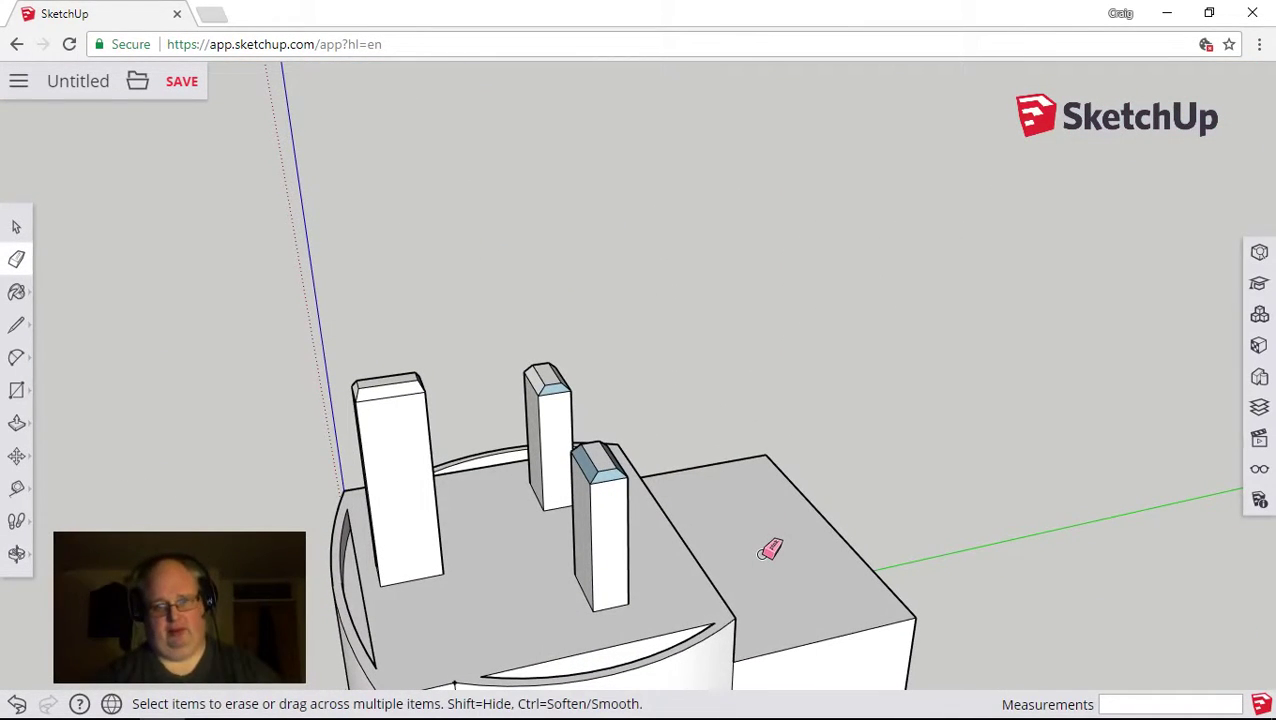